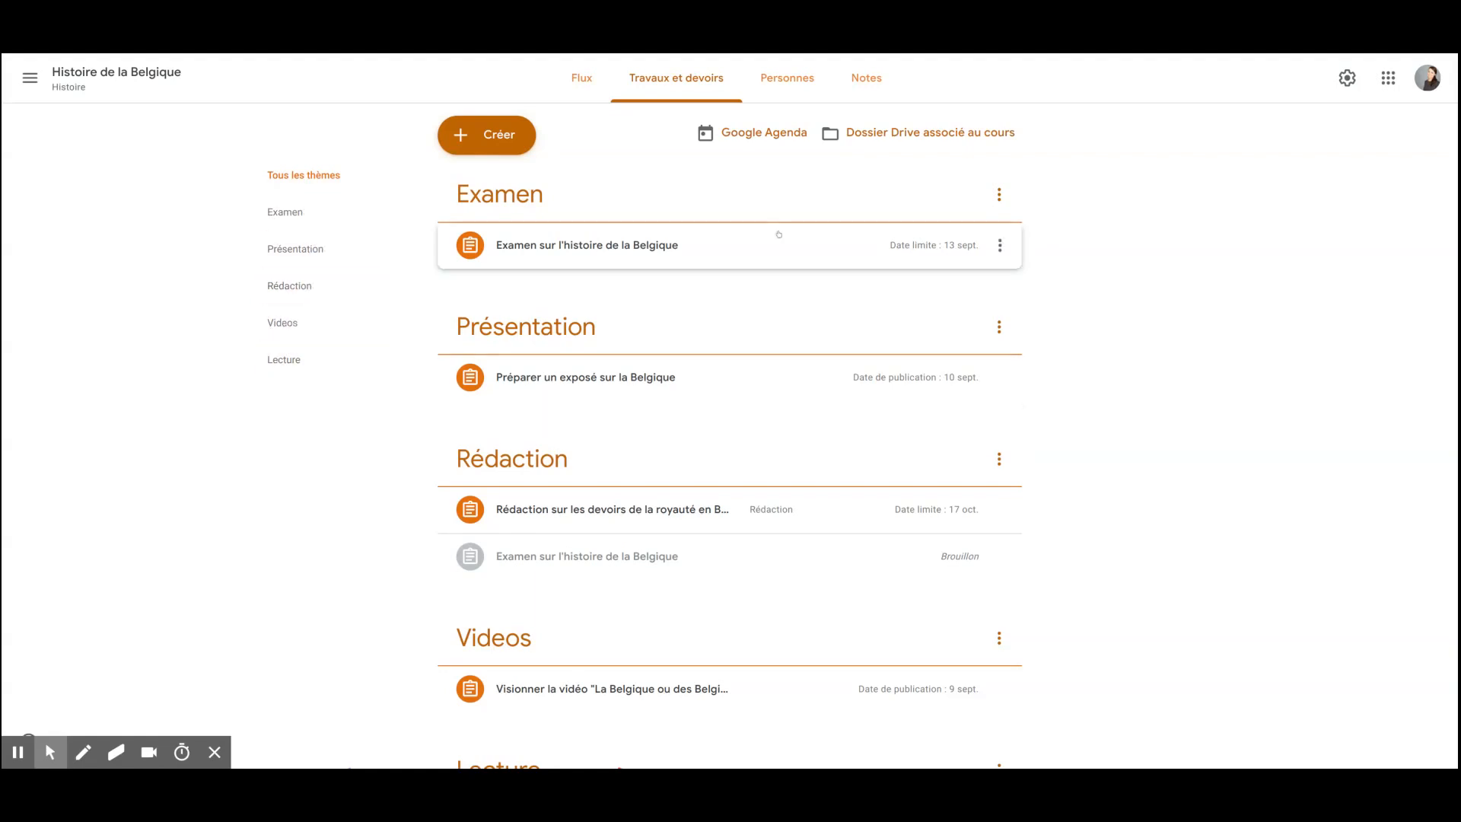
- Look through the themes and assignments listed in the "Histoire de la Belgique" coursework
{"action": "scroll", "coordinate": [566, 224], "scroll_direction": "down", "scroll_amount": 2}
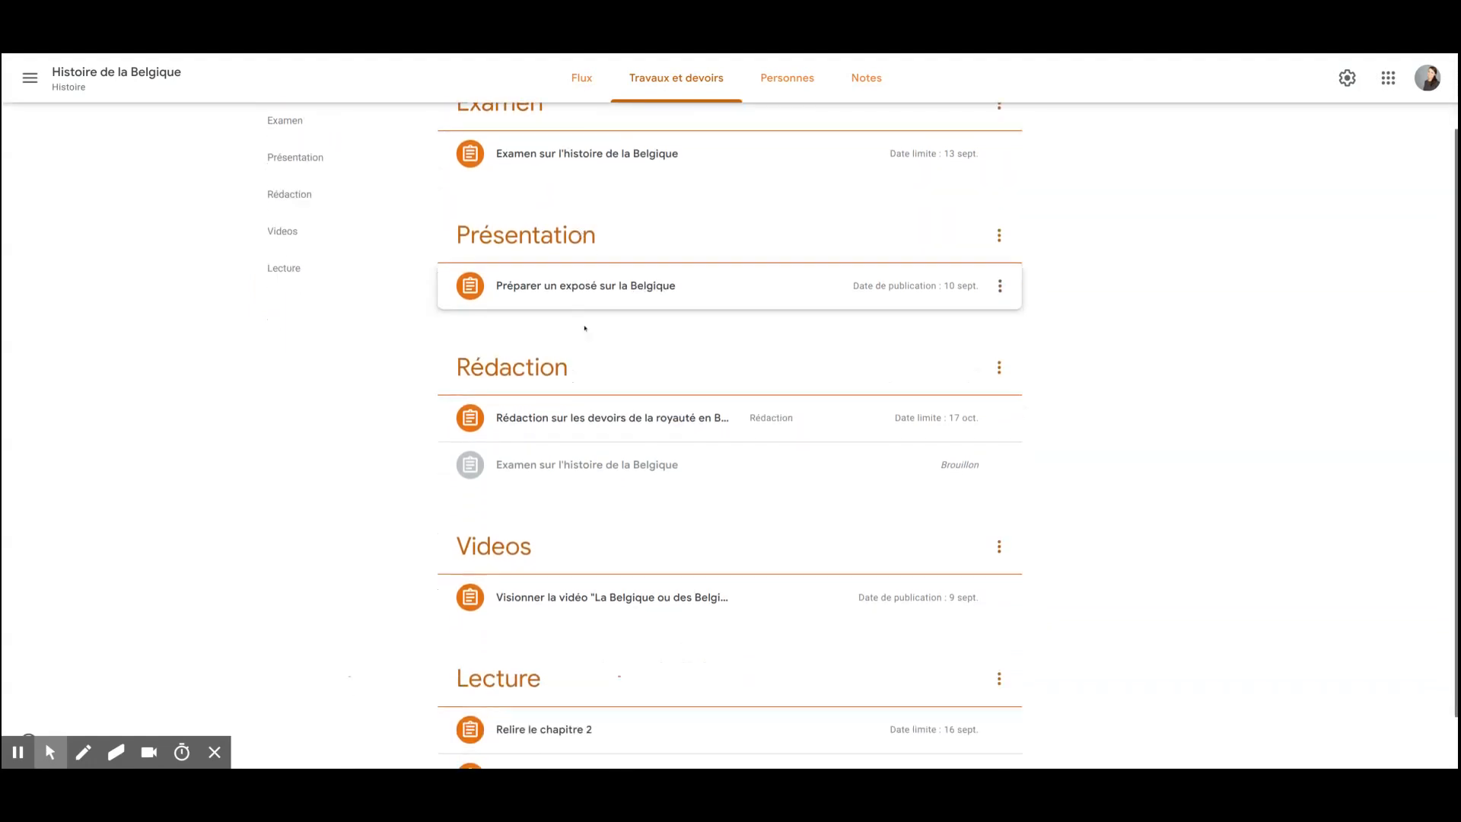
{"action": "scroll", "coordinate": [947, 645], "scroll_direction": "up", "scroll_amount": 2}
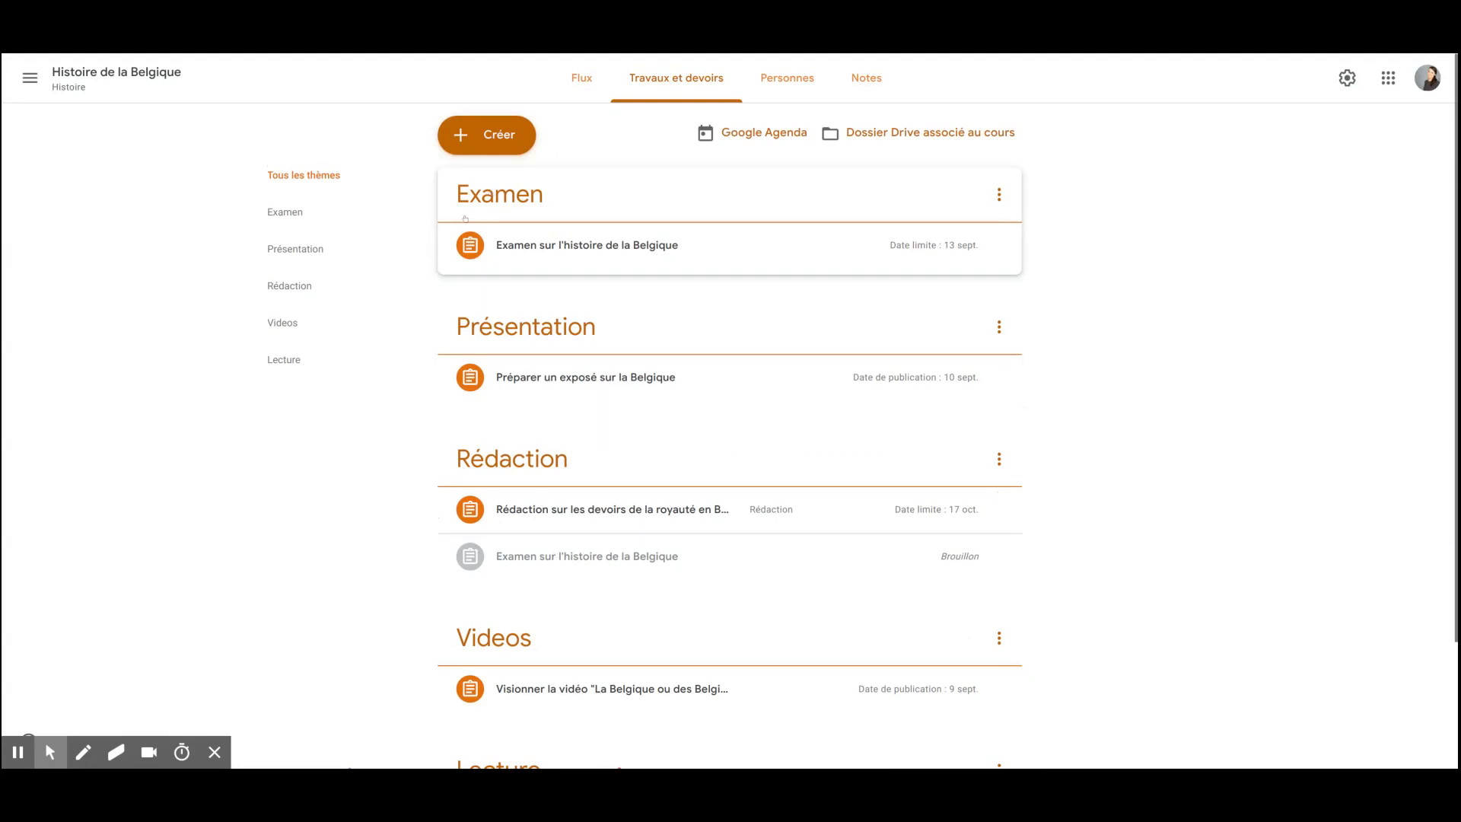
{"action": "scroll", "coordinate": [1217, 559], "scroll_direction": "down", "scroll_amount": 2}
{"action": "scroll", "coordinate": [1217, 559], "scroll_direction": "up", "scroll_amount": 2}
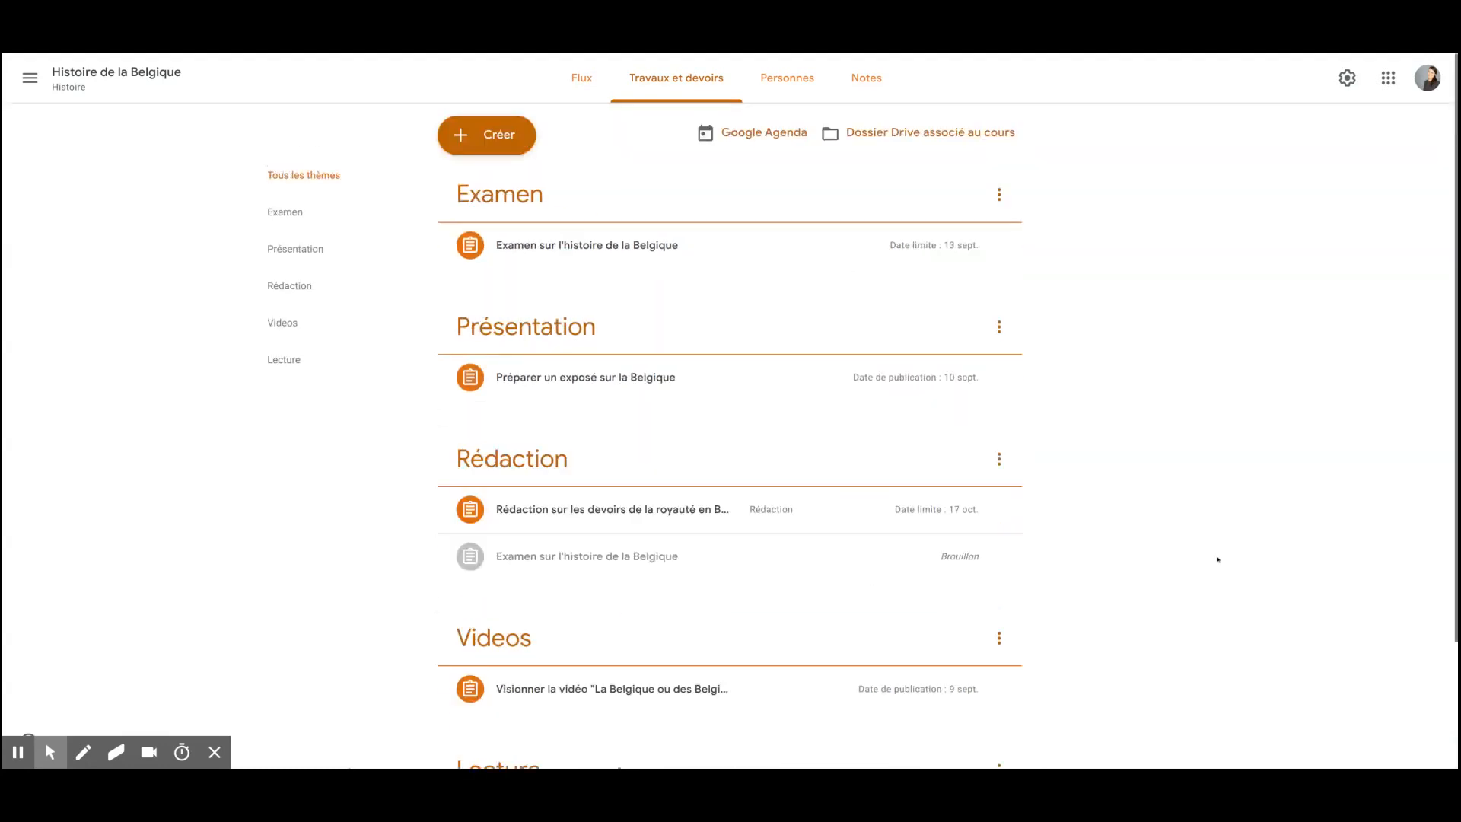
{"action": "scroll", "coordinate": [1217, 559], "scroll_direction": "down", "scroll_amount": 2}
{"action": "scroll", "coordinate": [1217, 559], "scroll_direction": "up", "scroll_amount": 2}
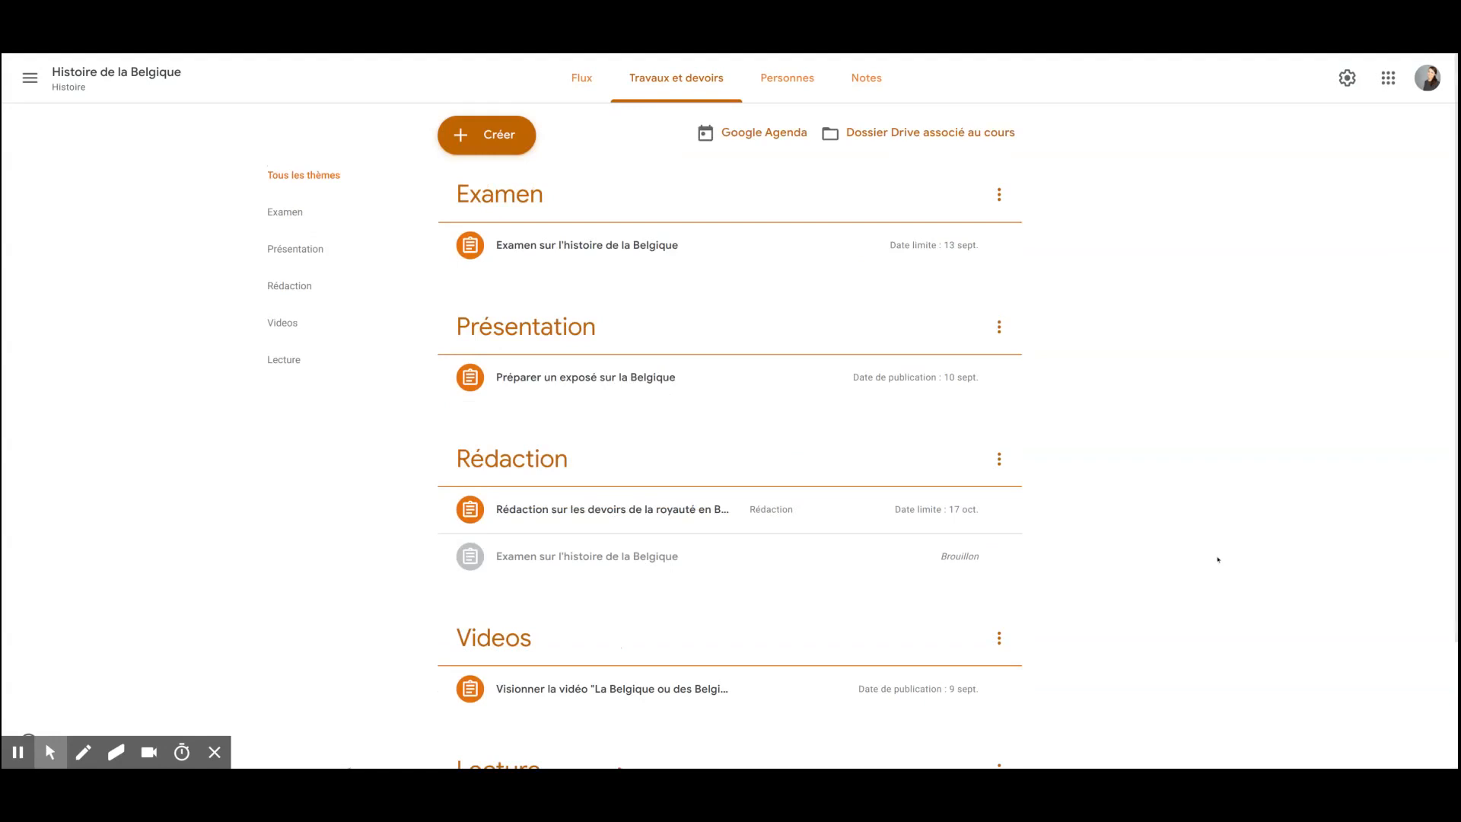
{"action": "scroll", "coordinate": [1159, 577], "scroll_direction": "down", "scroll_amount": 2}
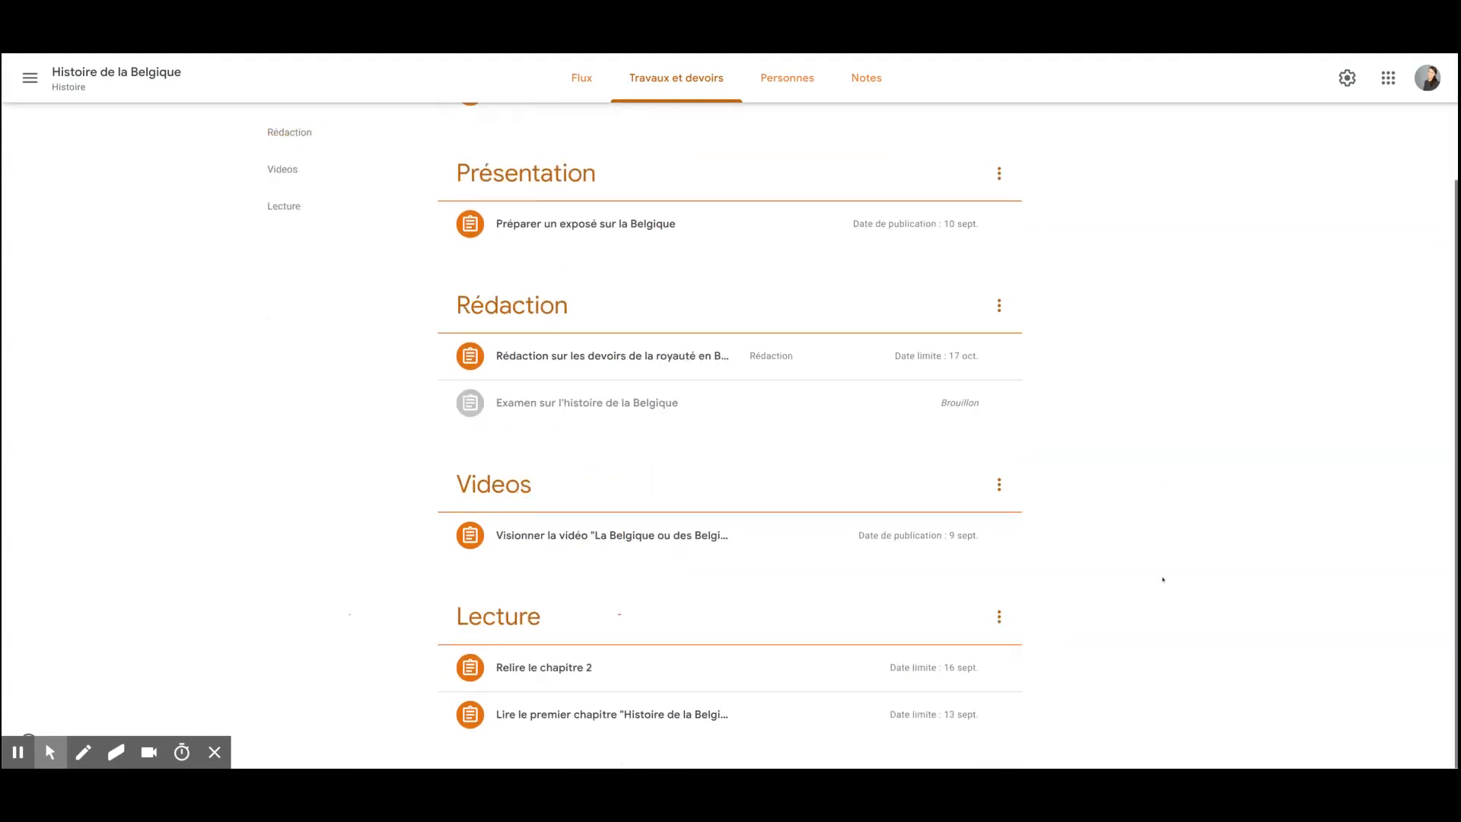
{"action": "scroll", "coordinate": [1160, 579], "scroll_direction": "up", "scroll_amount": 2}
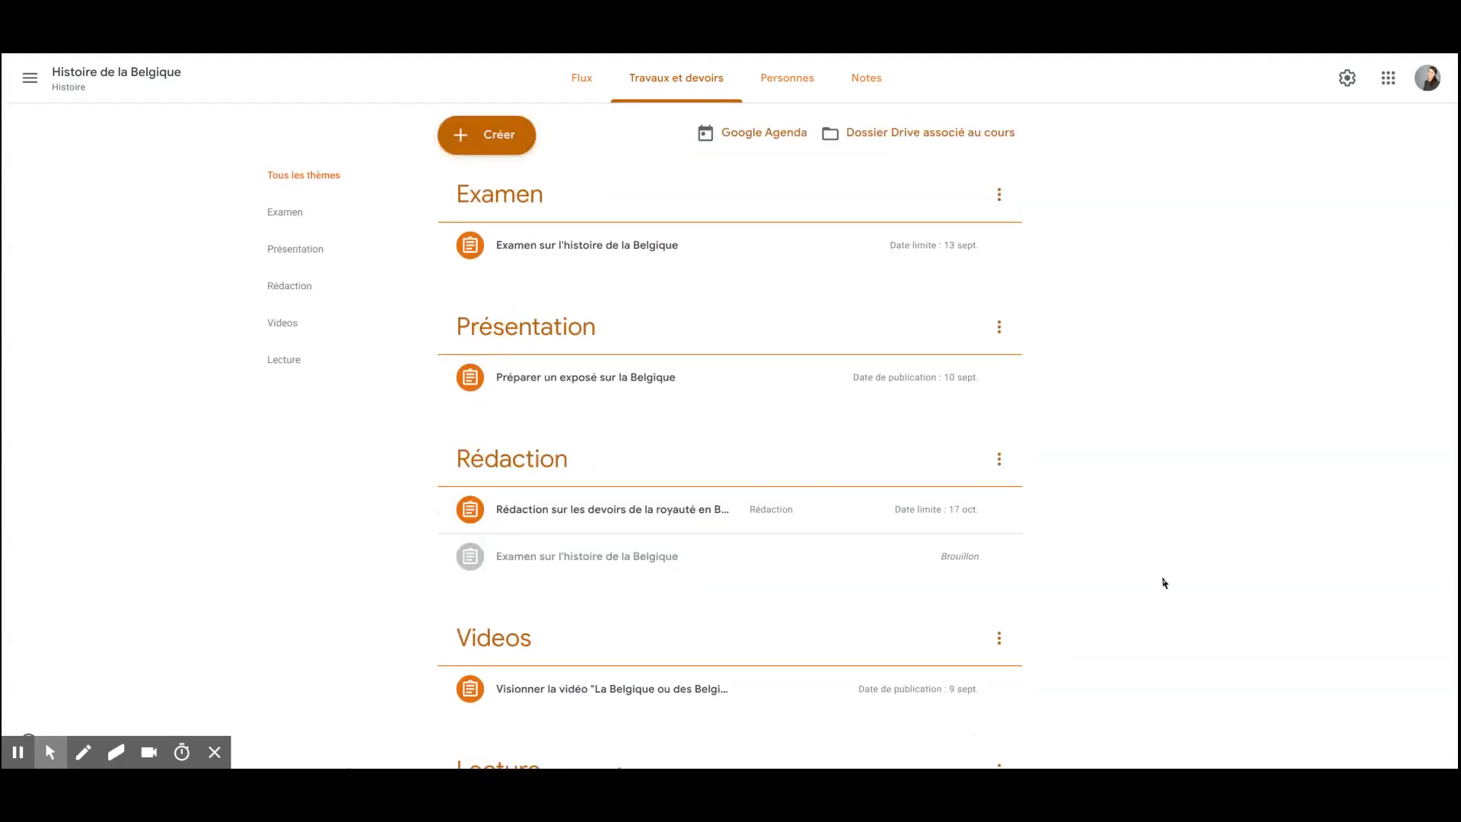
{"action": "scroll", "coordinate": [1163, 583], "scroll_direction": "down", "scroll_amount": 2}
{"action": "scroll", "coordinate": [1163, 583], "scroll_direction": "up", "scroll_amount": 2}
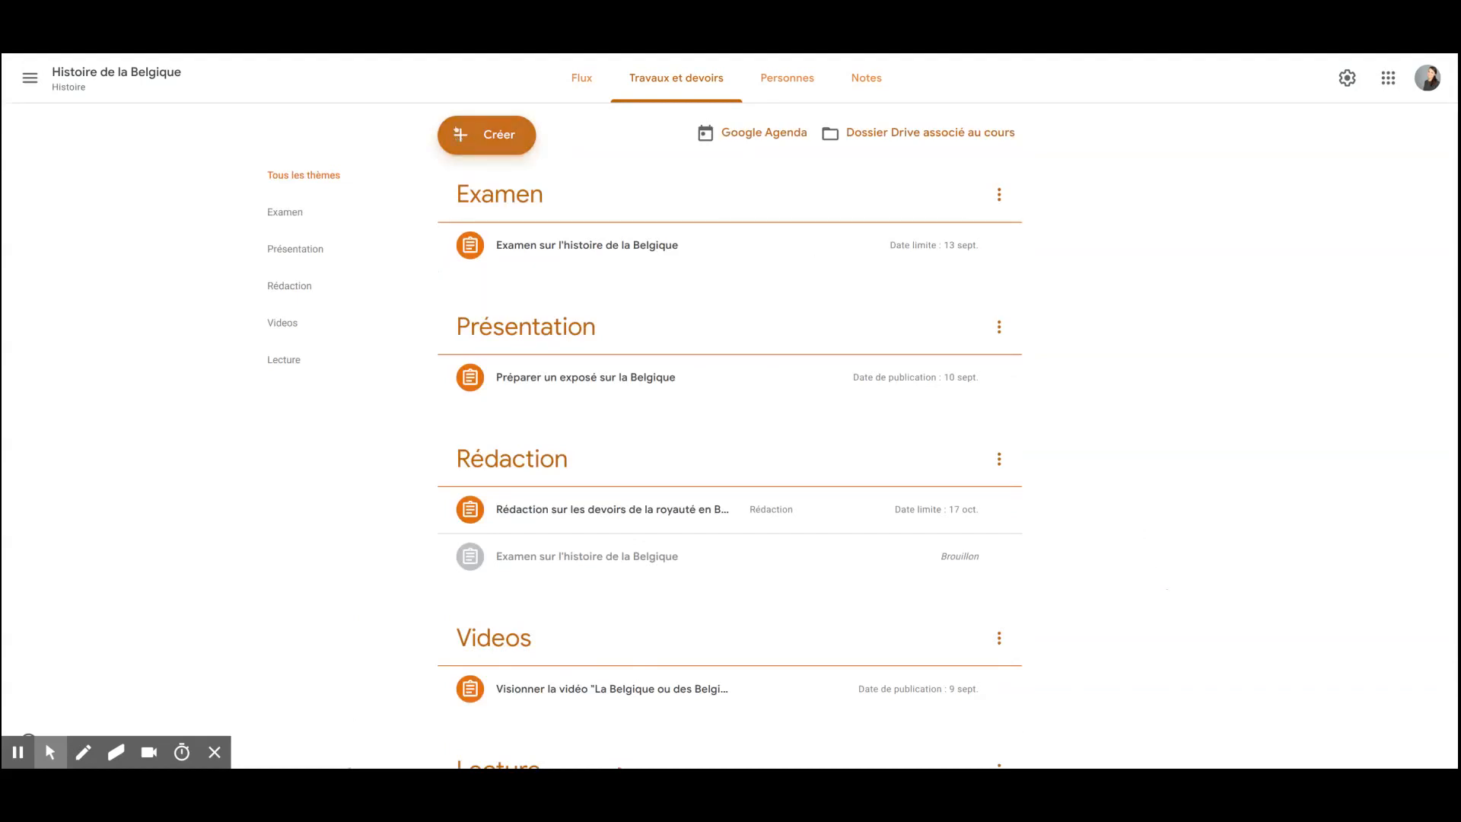
- Add a new coursework theme named "Participation en Classe"
{"action": "left_click", "coordinate": [469, 135]}
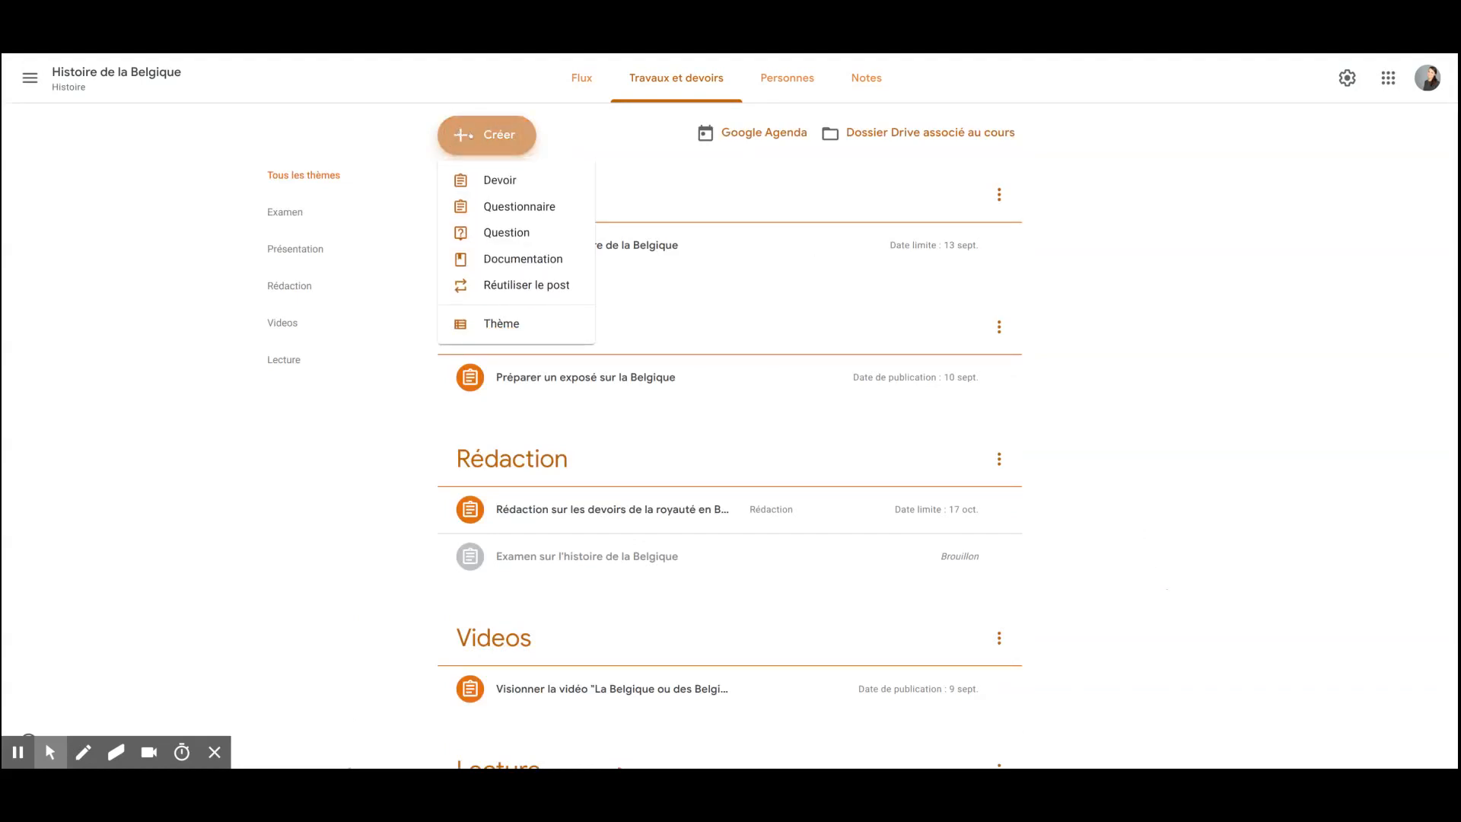
{"action": "left_click", "coordinate": [534, 325]}
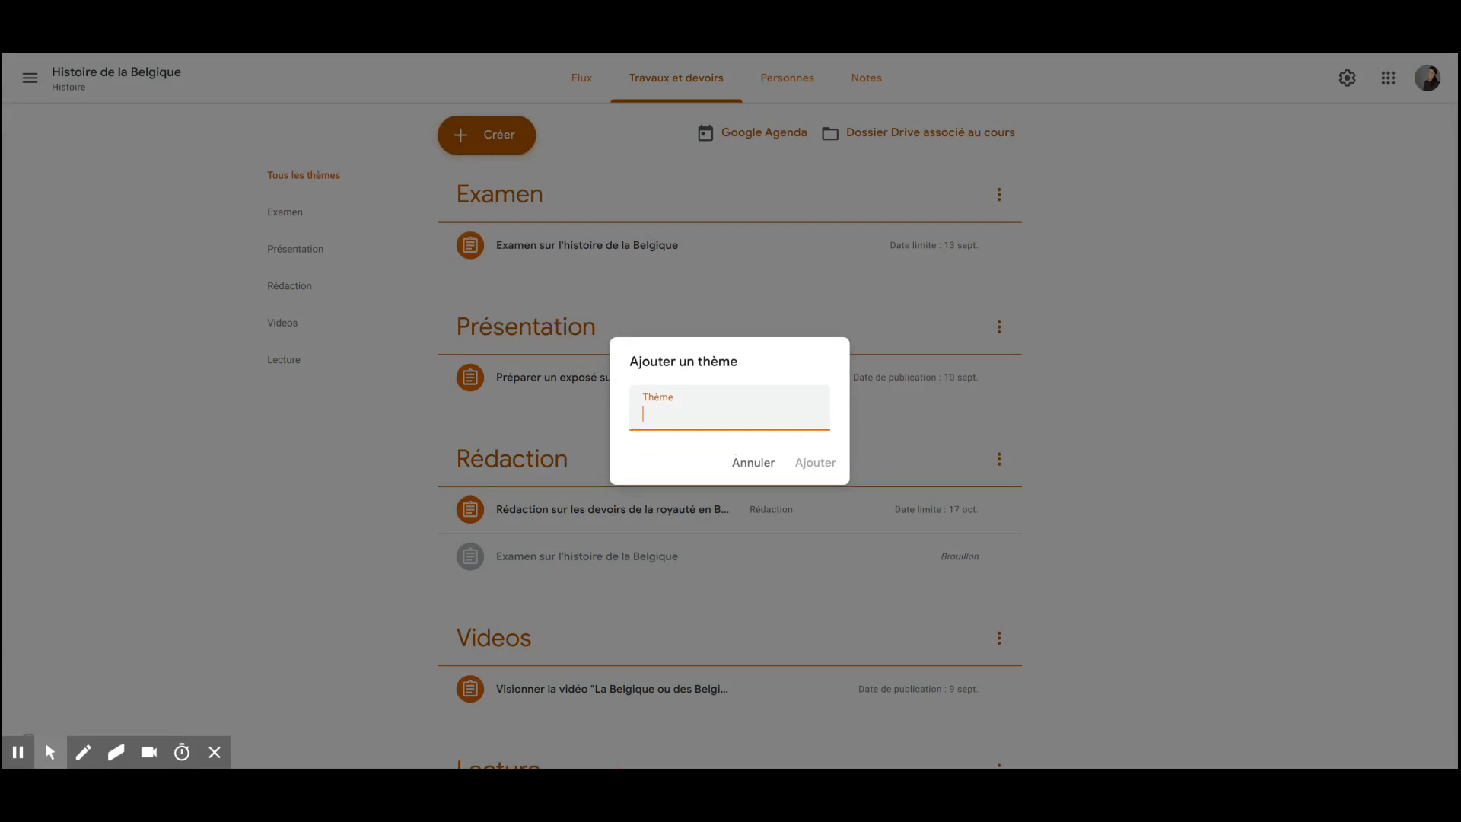
{"action": "type", "text": "Participation en Classe"}
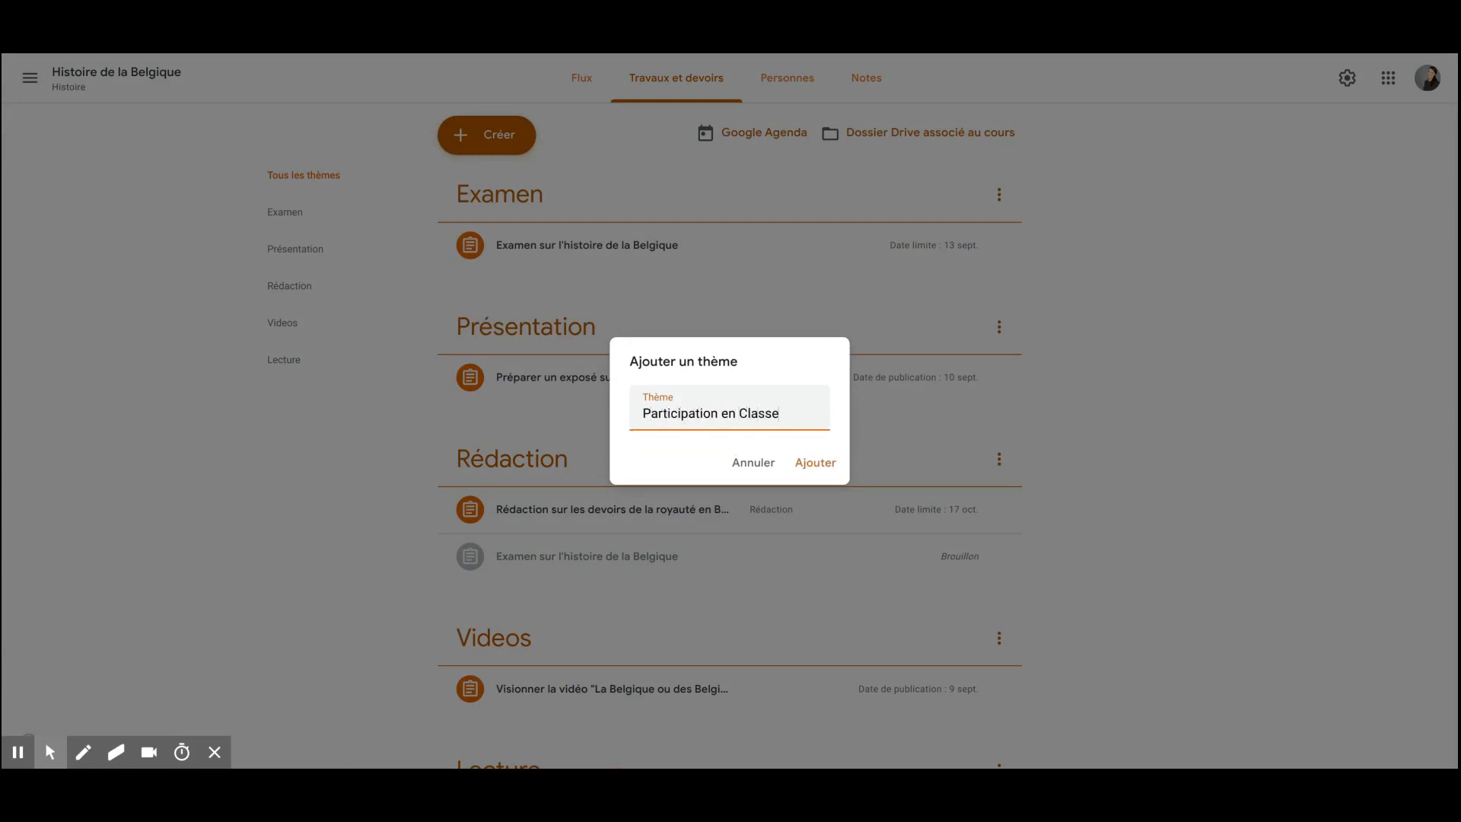
{"action": "left_click", "coordinate": [831, 461]}
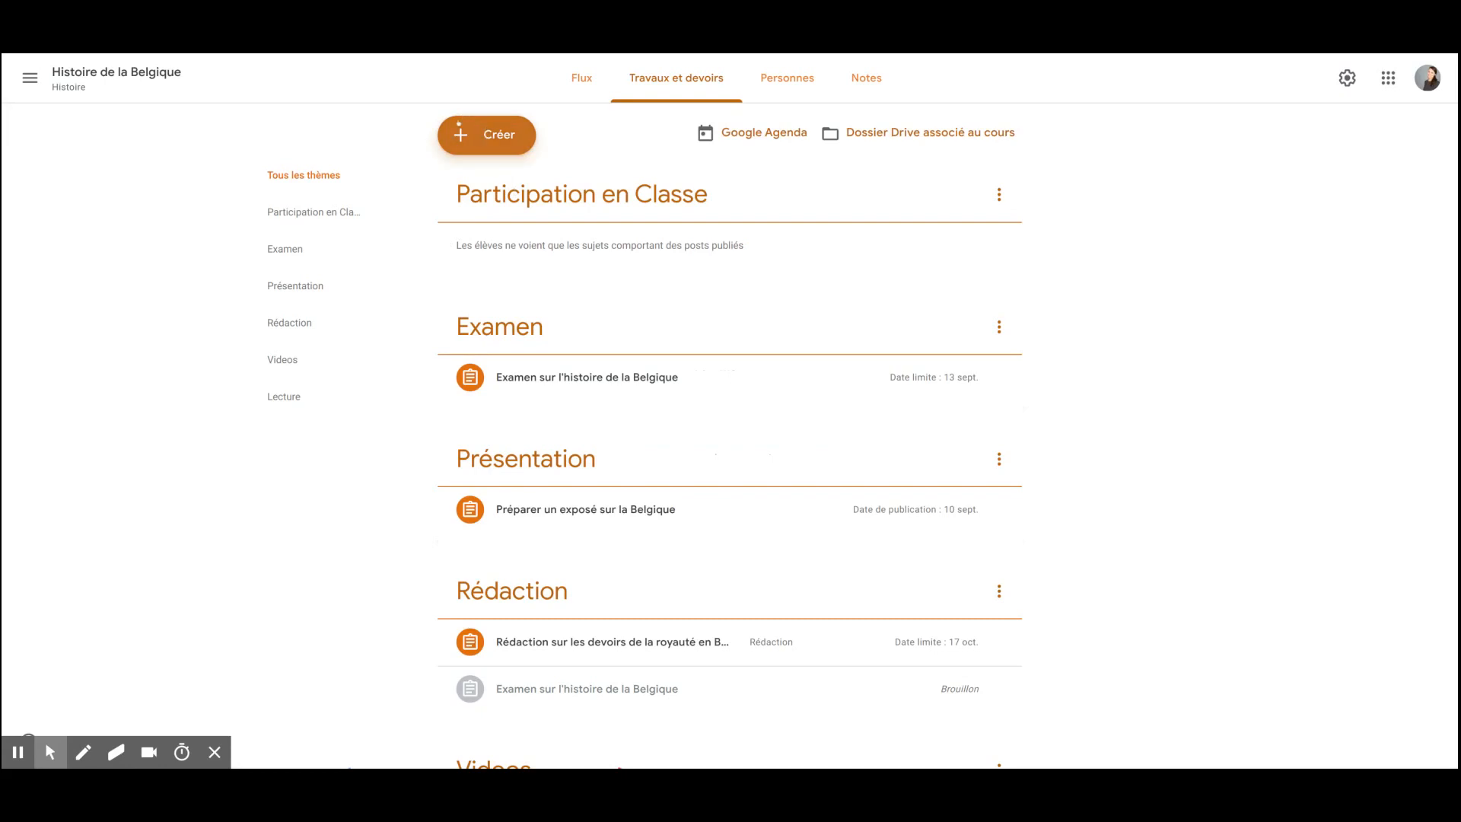
- Create a new assignment (Devoir) titled "Préparer débat", leaving its optional instructions empty
{"action": "left_click", "coordinate": [471, 142]}
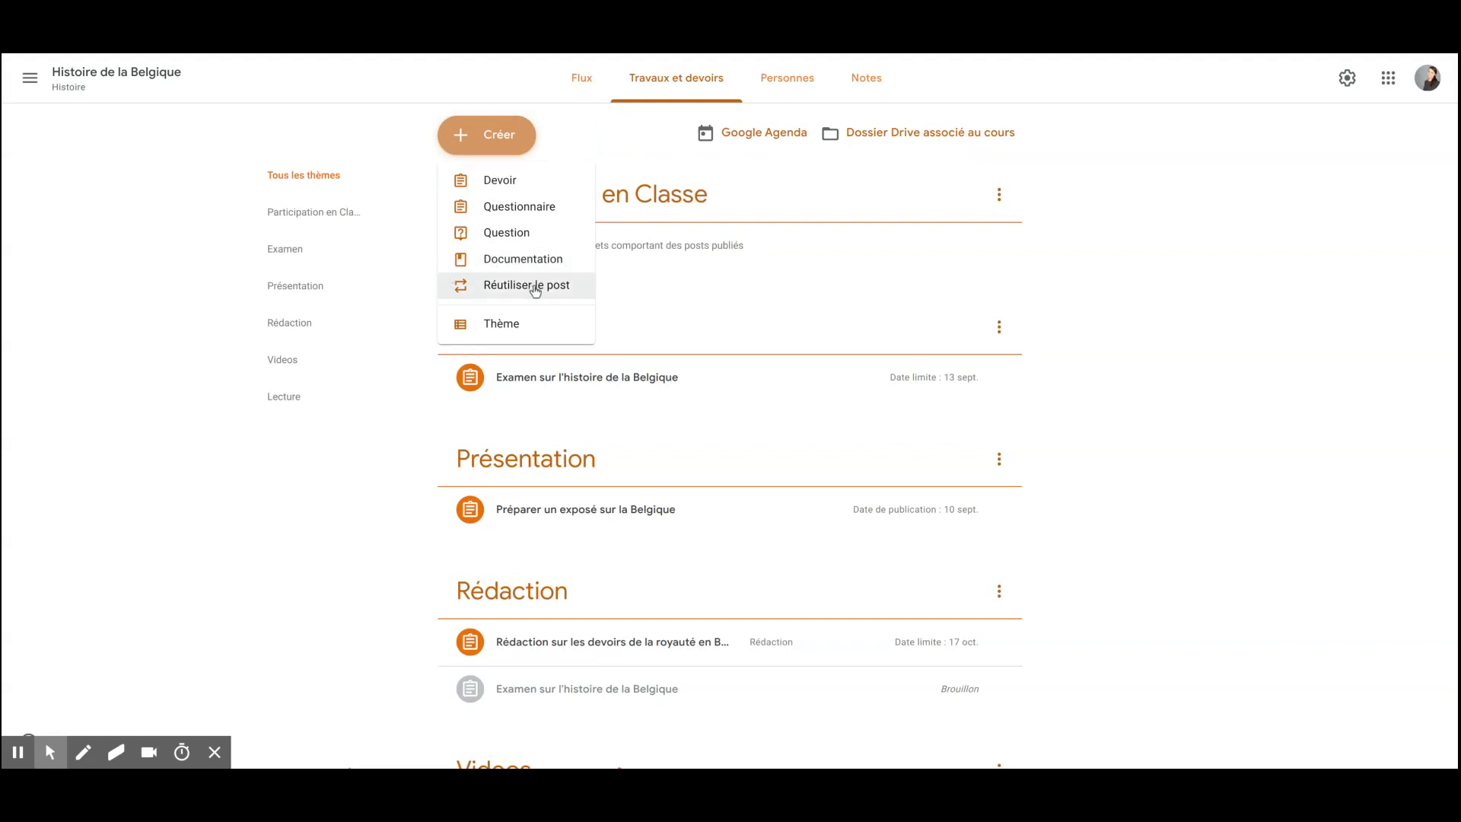
{"action": "left_click", "coordinate": [480, 183]}
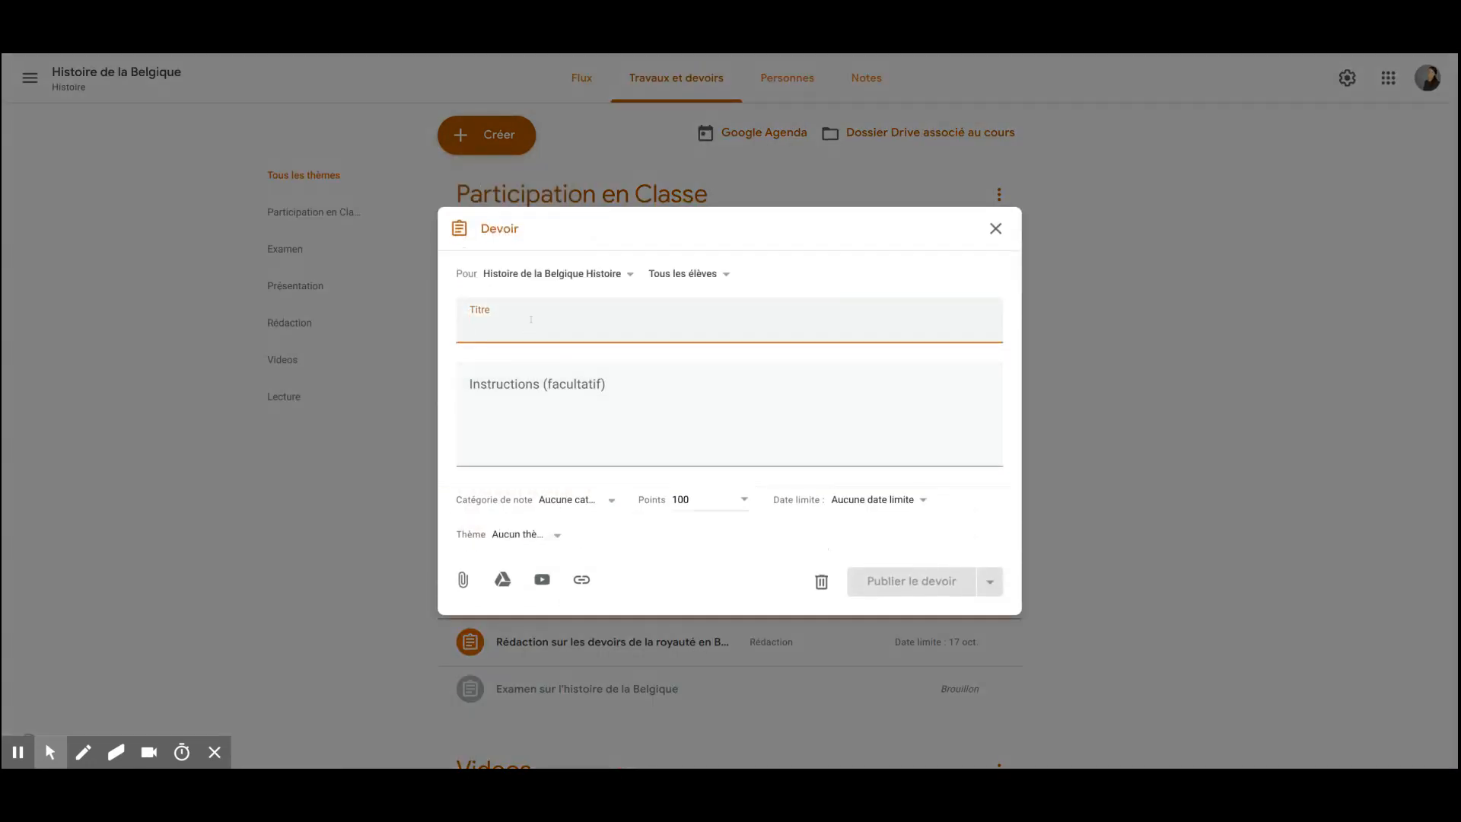
{"action": "type", "text": "Prépar"}
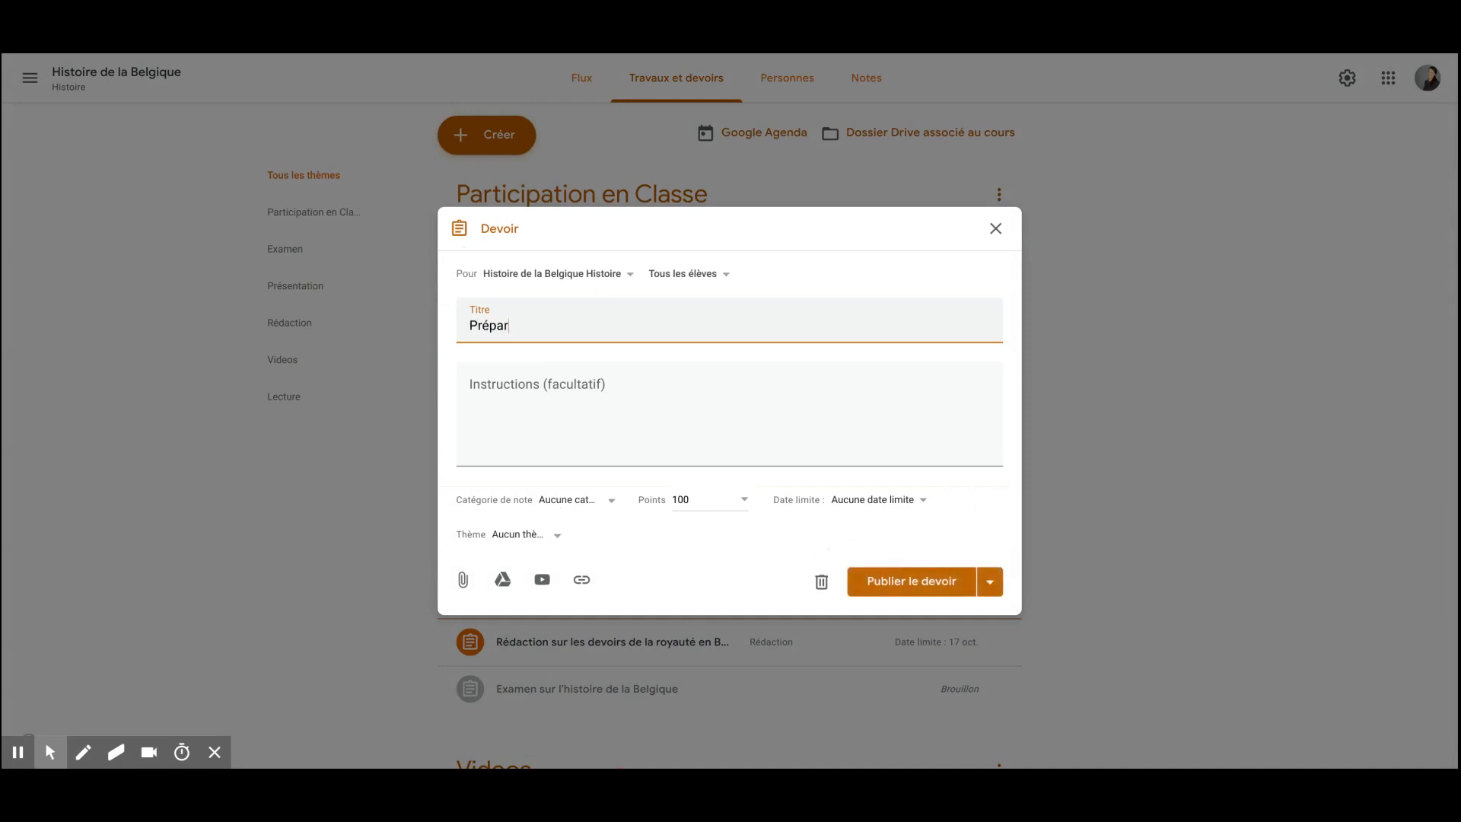
{"action": "type", "text": "er débat"}
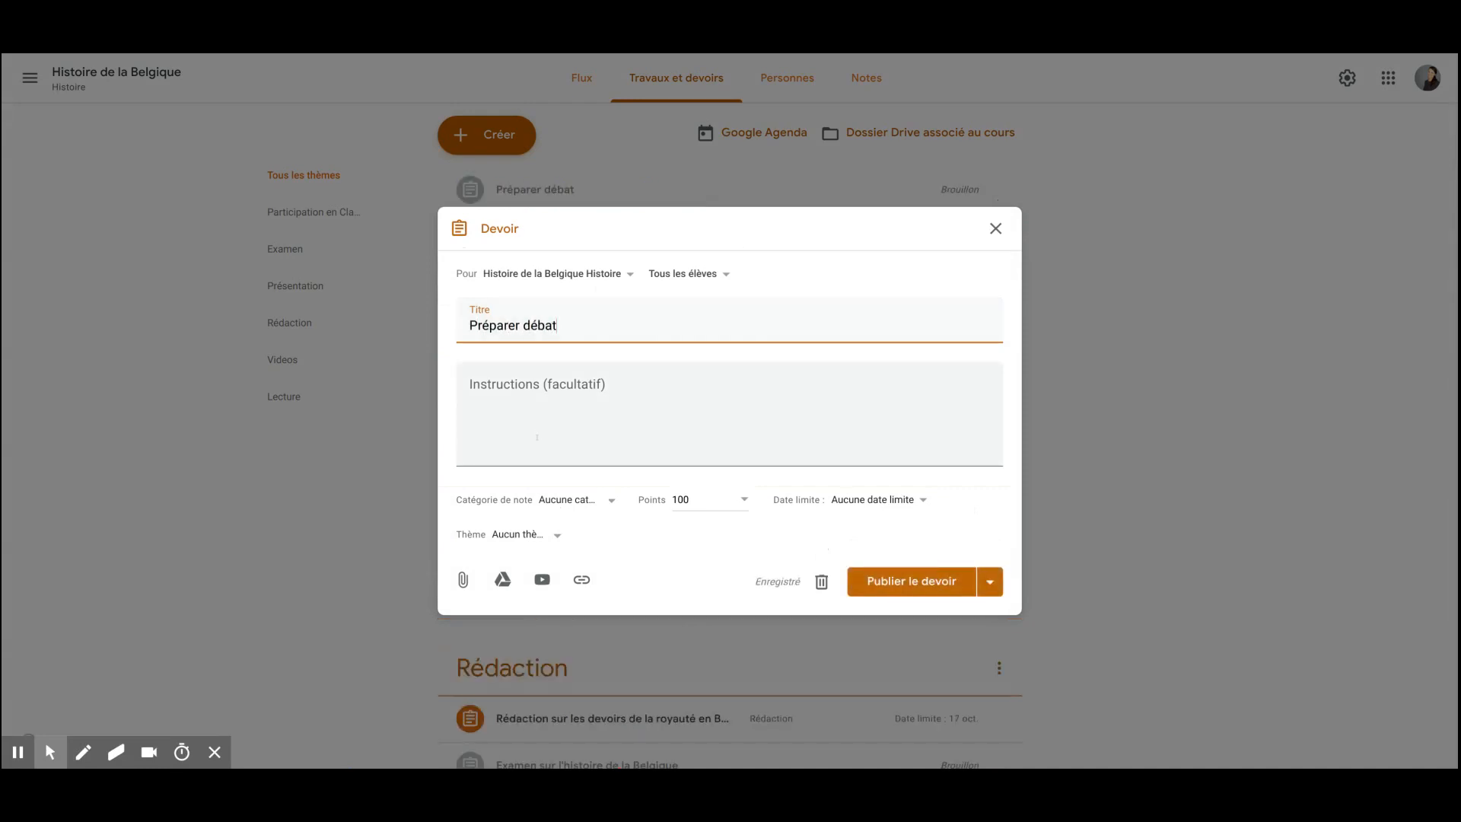
{"action": "left_click", "coordinate": [498, 390]}
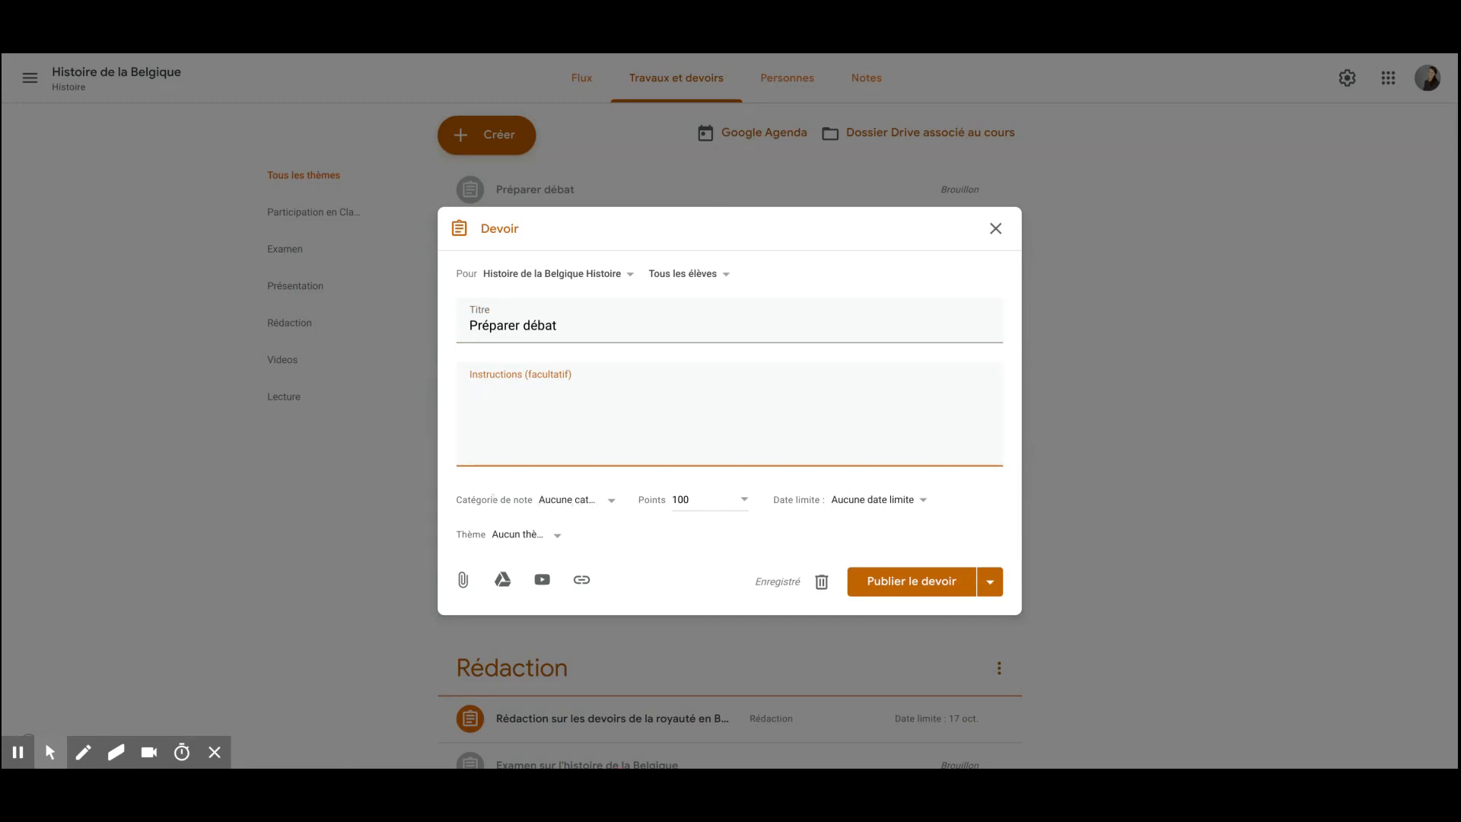
- Assign the participation grade category to the "Préparer débat" assignment and set its points to 10
{"action": "left_click", "coordinate": [594, 500]}
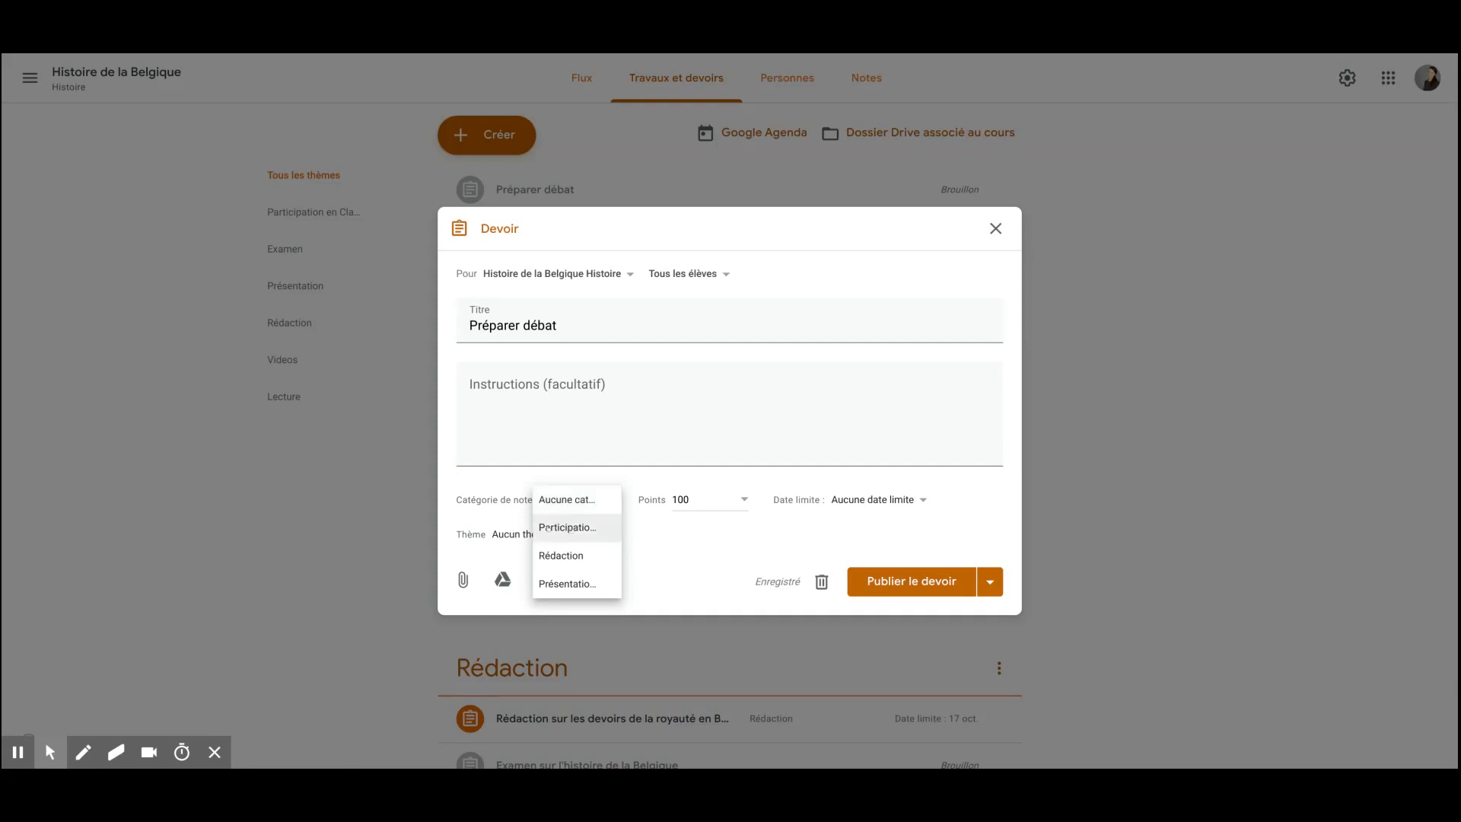
{"action": "left_click", "coordinate": [580, 534]}
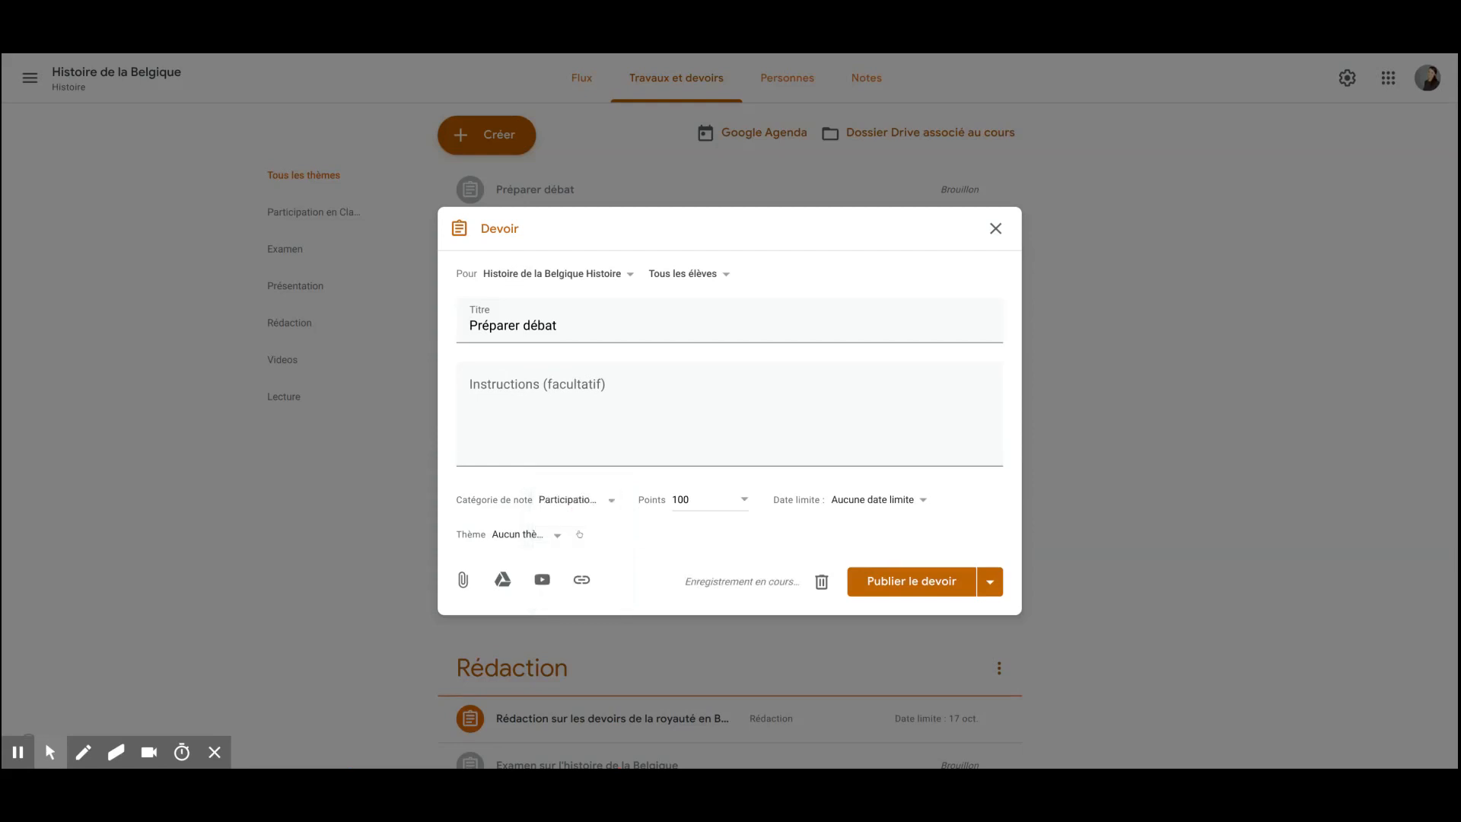
{"action": "left_click", "coordinate": [689, 499]}
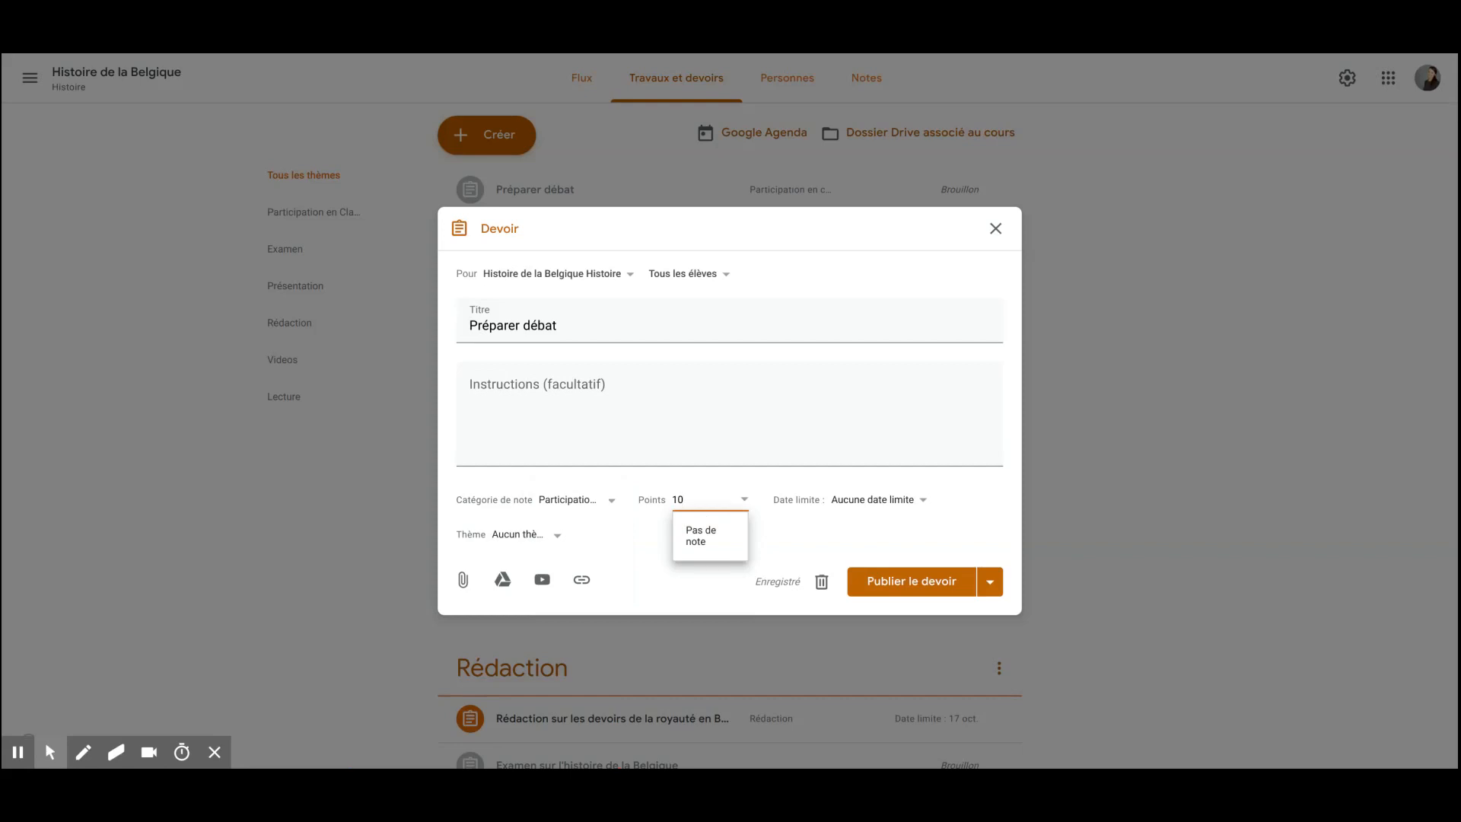
{"action": "left_click", "coordinate": [619, 532]}
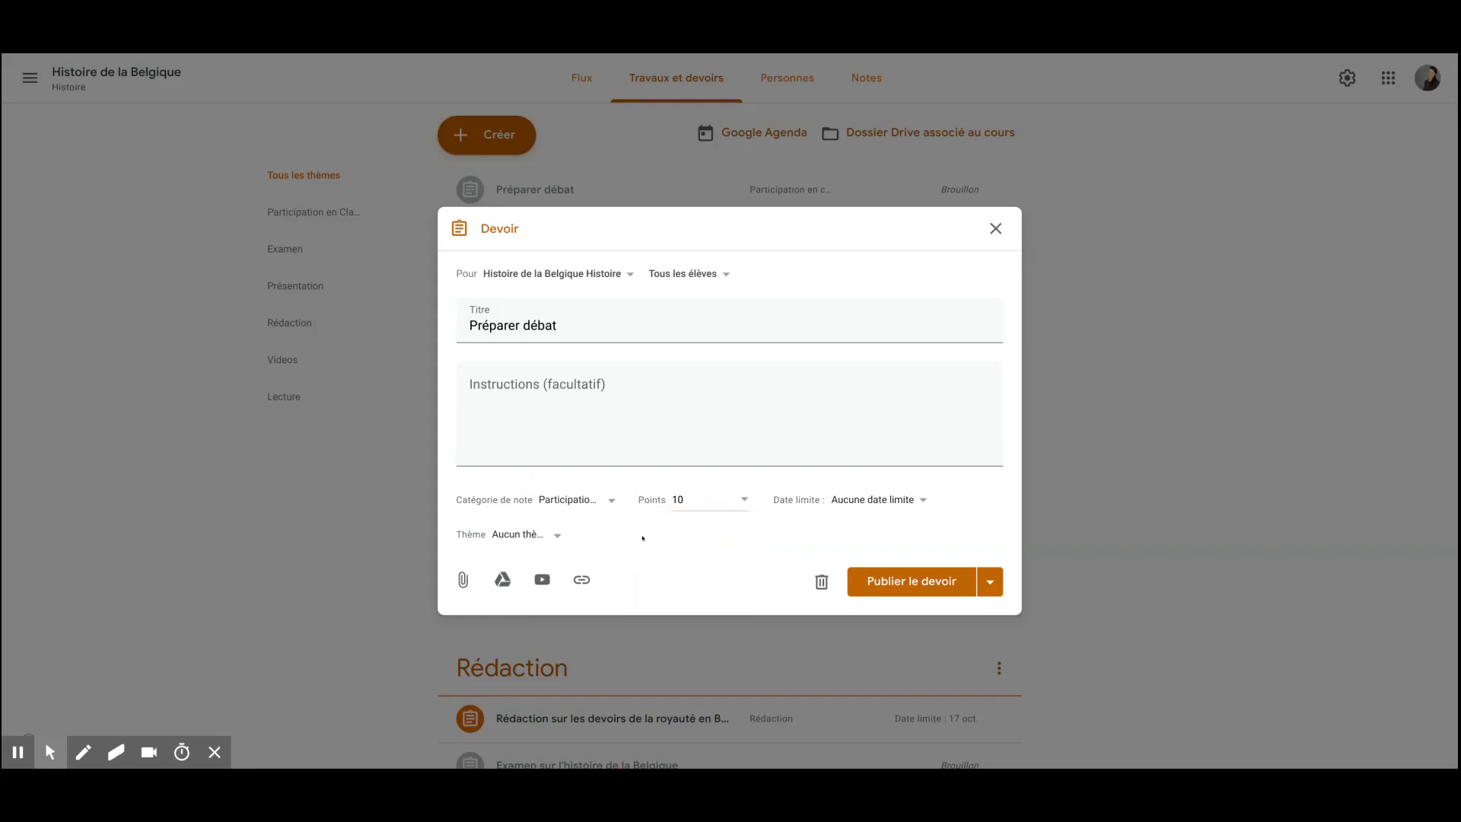
- Set the assignment's due date to 18 October 2019 and file it under the theme "Participation en Classe"
{"action": "left_click", "coordinate": [891, 500]}
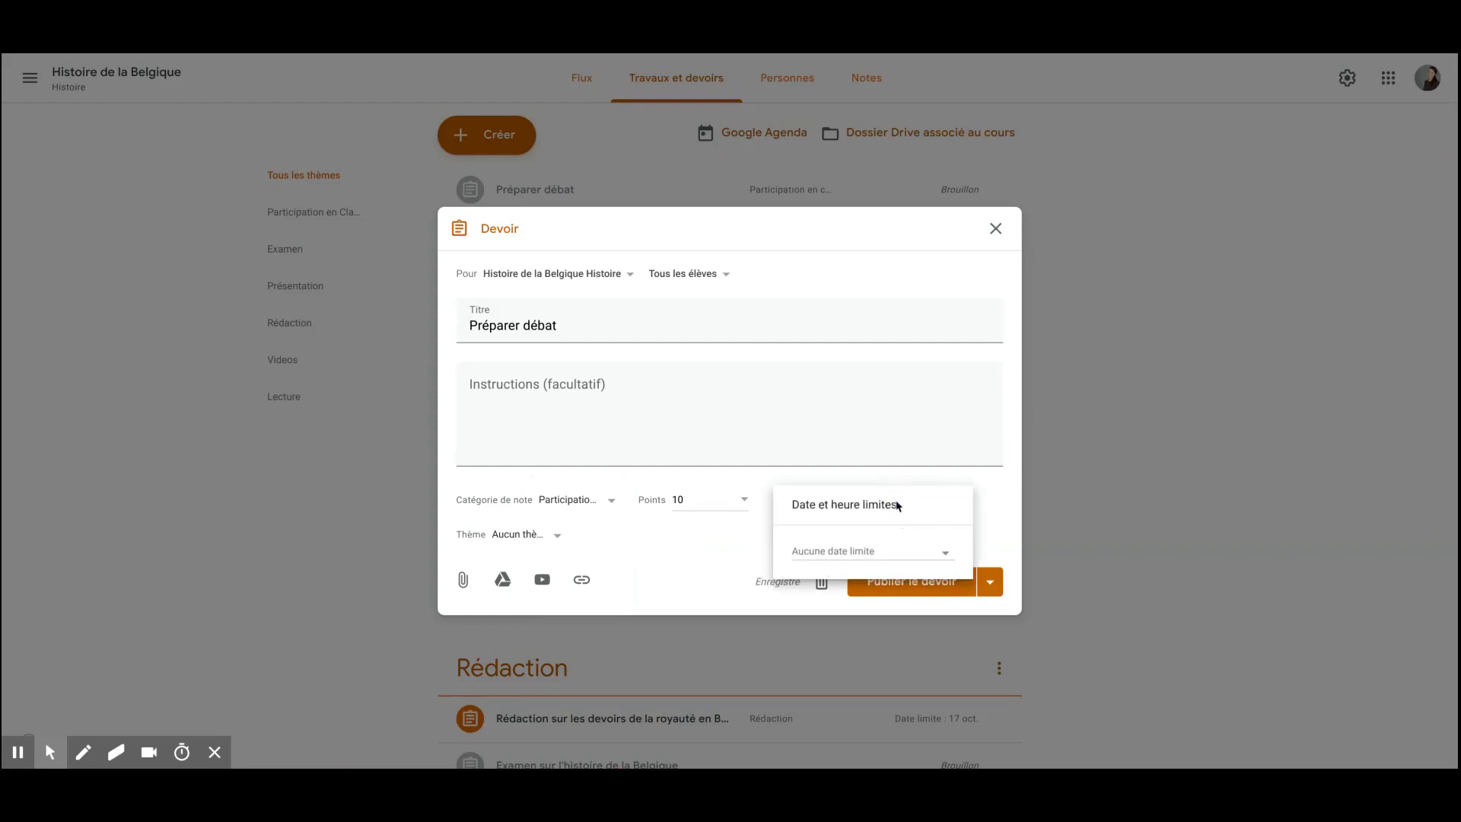
{"action": "left_click", "coordinate": [900, 551]}
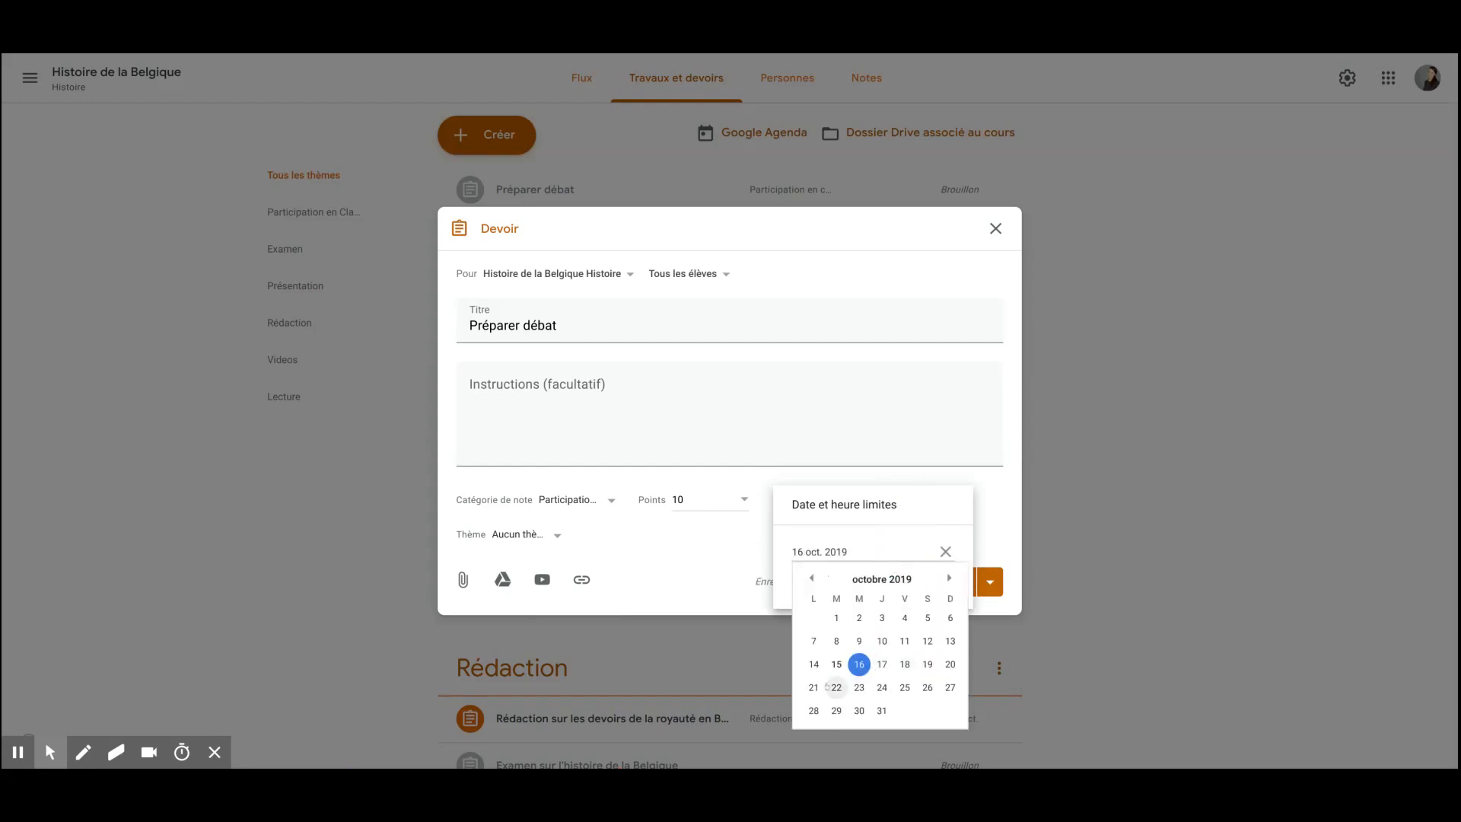
{"action": "left_click", "coordinate": [904, 663]}
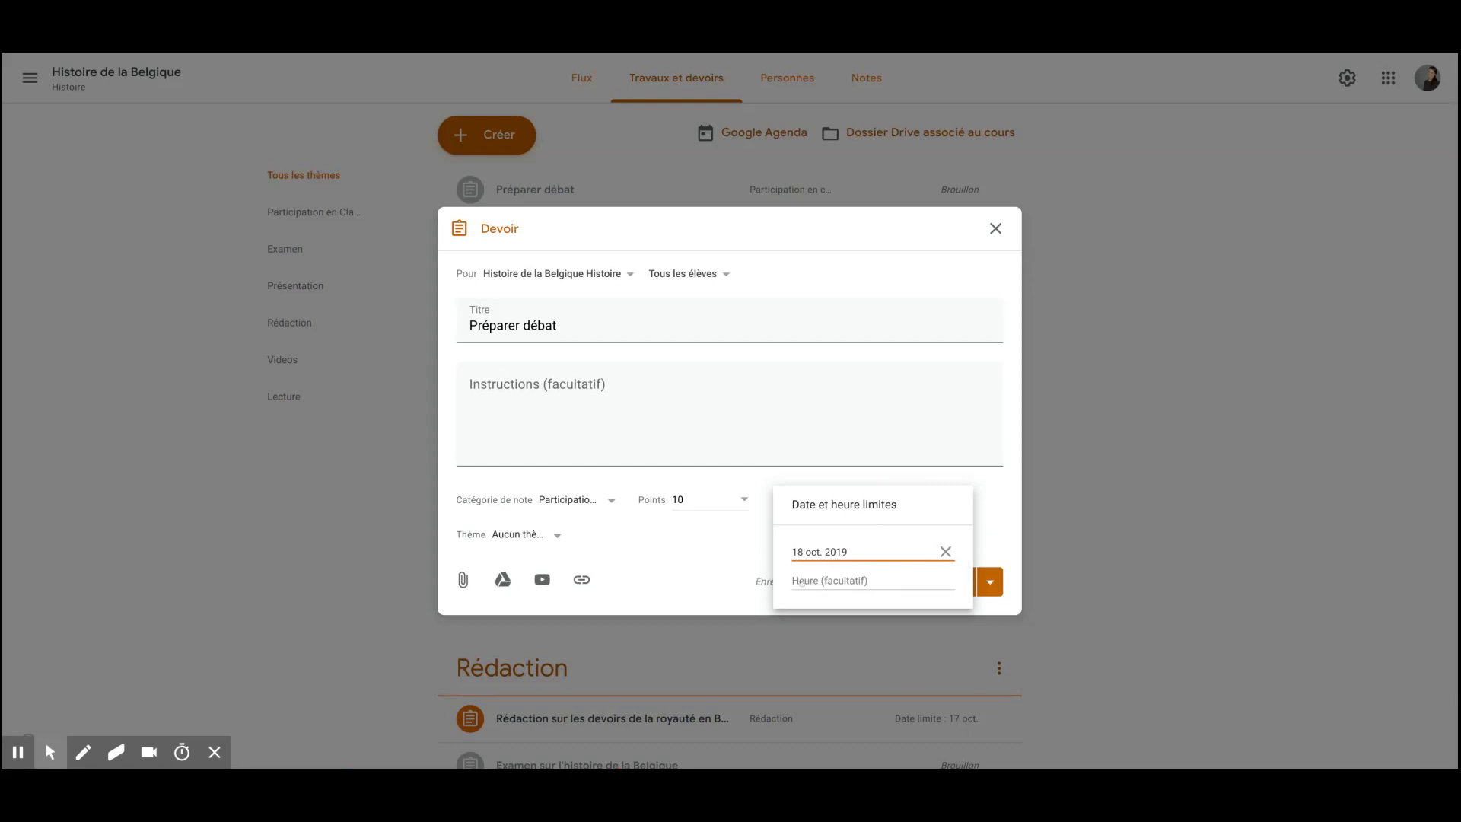
{"action": "left_click", "coordinate": [979, 545]}
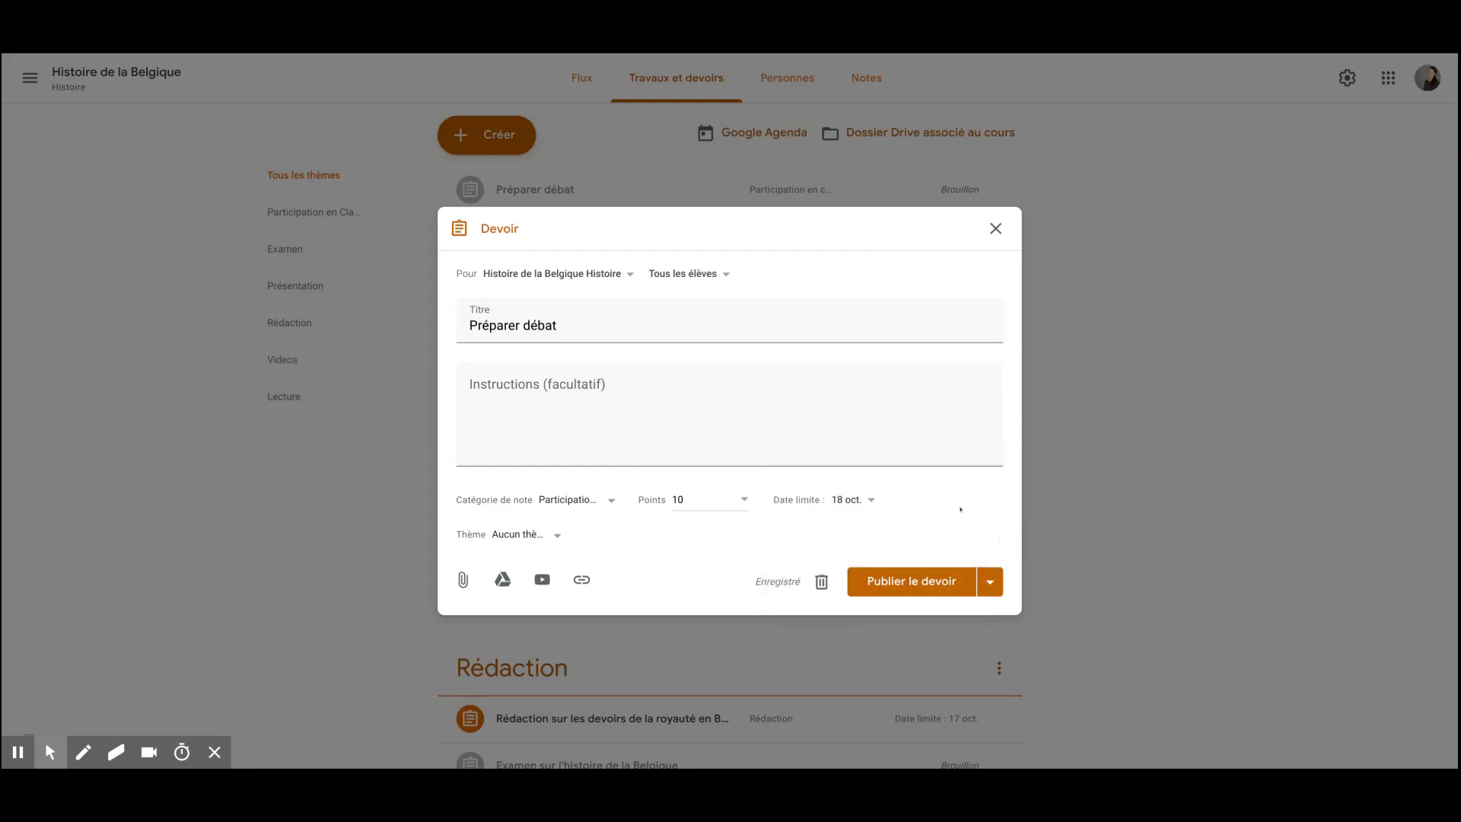
{"action": "left_click", "coordinate": [553, 534]}
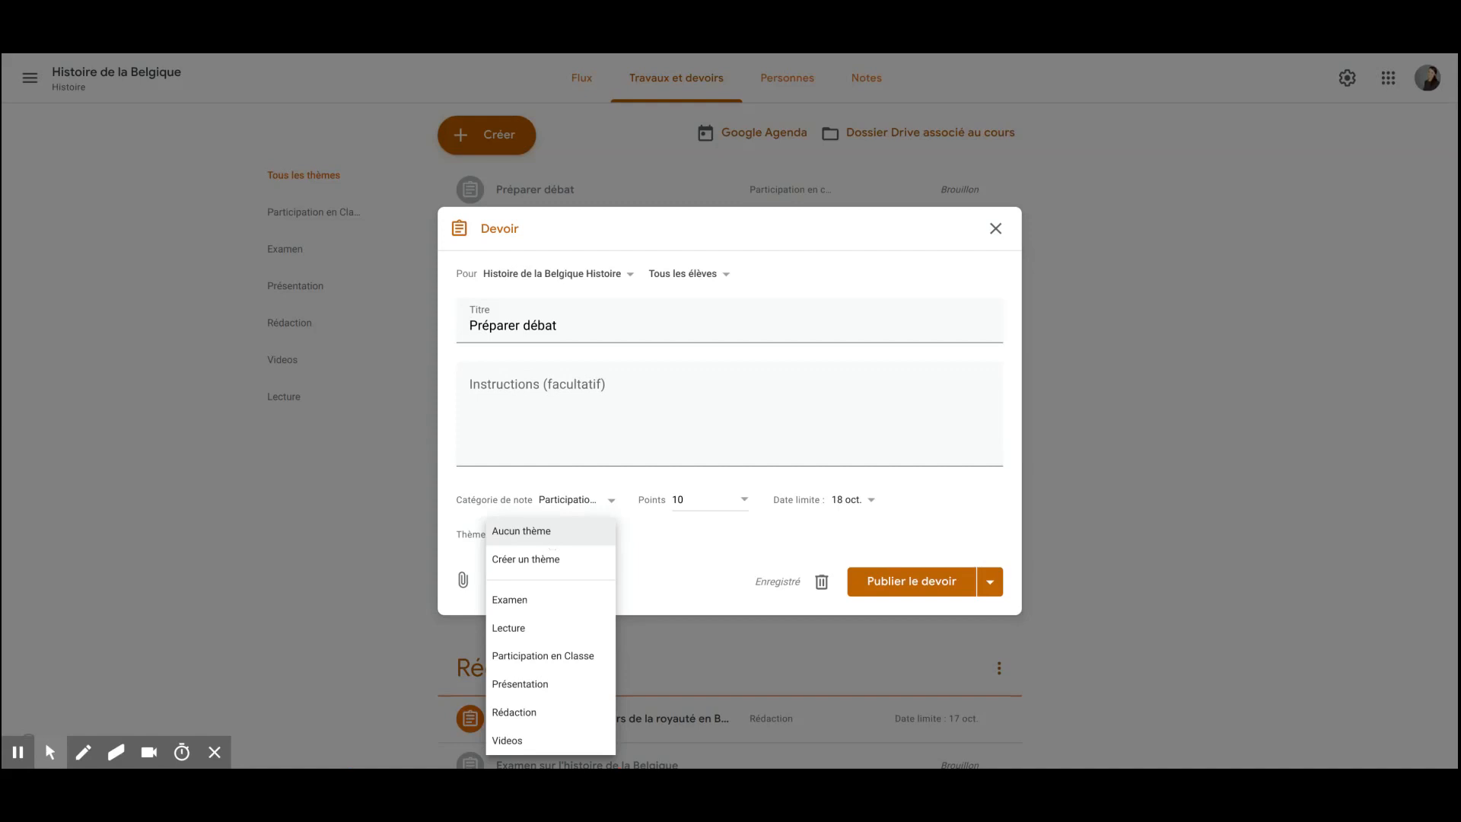
{"action": "left_click", "coordinate": [560, 657]}
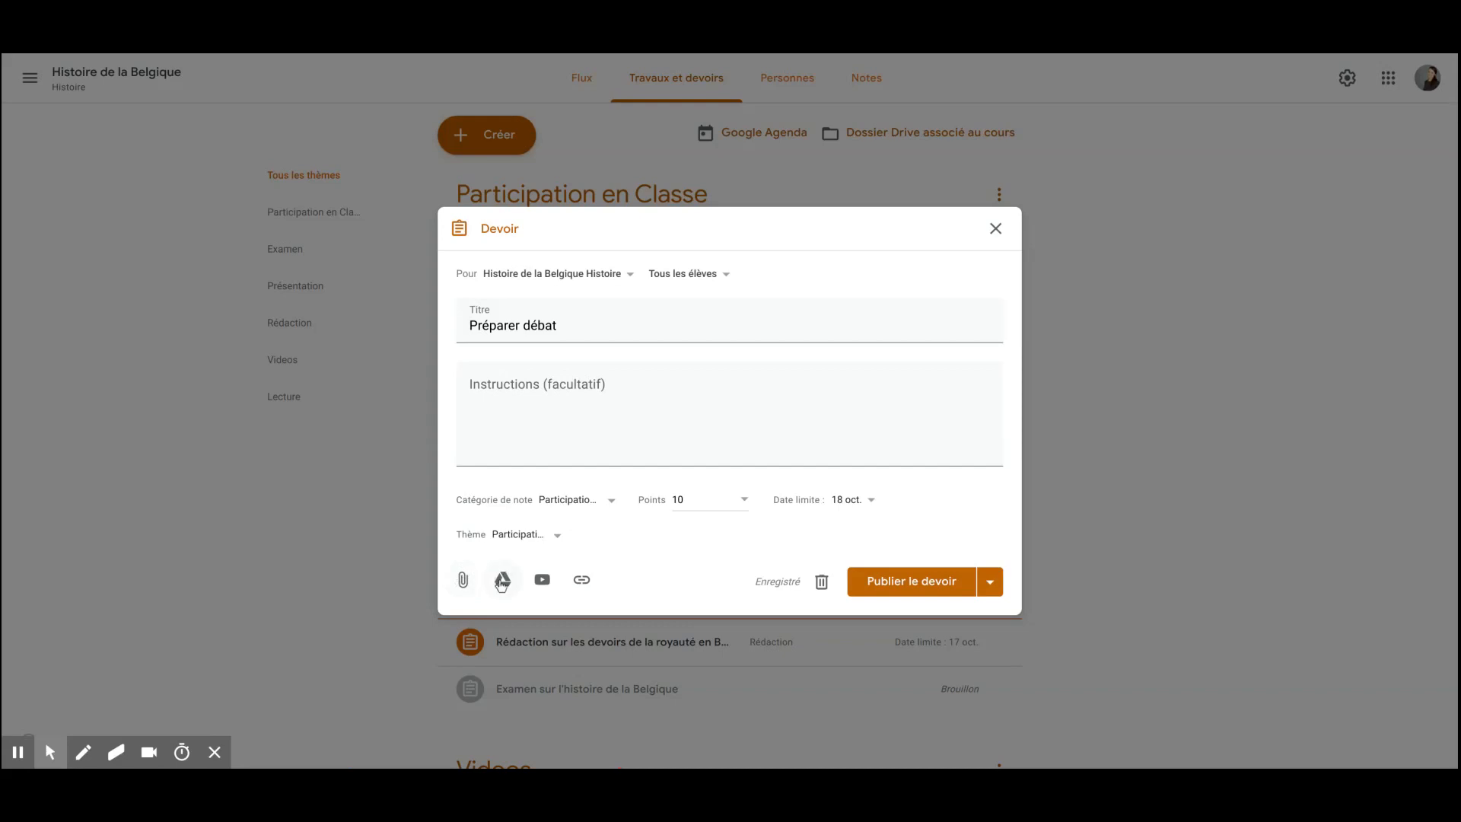
- Review the assignment's YouTube video and link attachment options and its list of recipient students without changing anything
{"action": "left_click", "coordinate": [542, 580]}
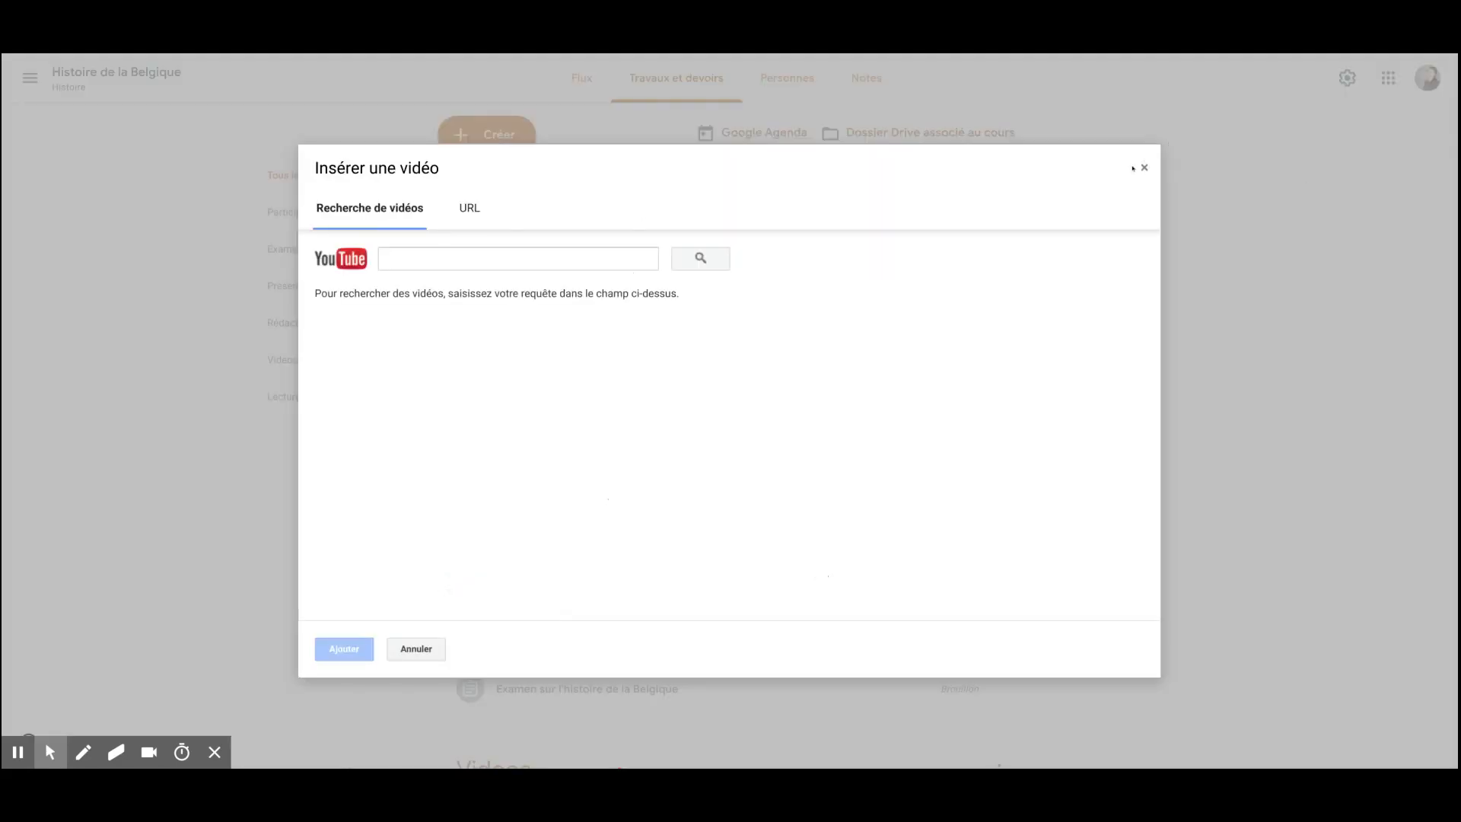
{"action": "left_click", "coordinate": [1142, 167]}
{"action": "left_click", "coordinate": [579, 580]}
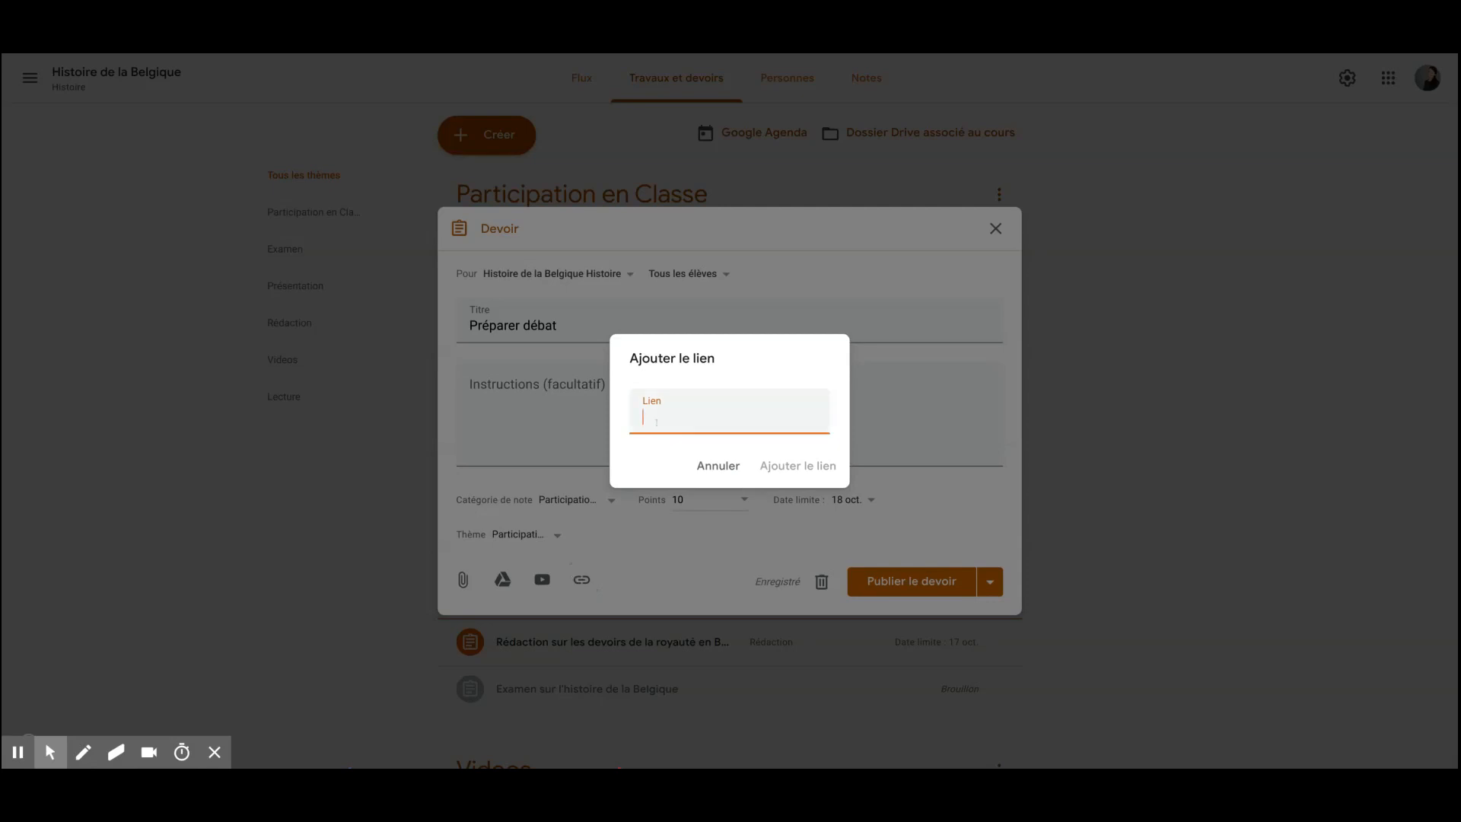
{"action": "left_click", "coordinate": [709, 466]}
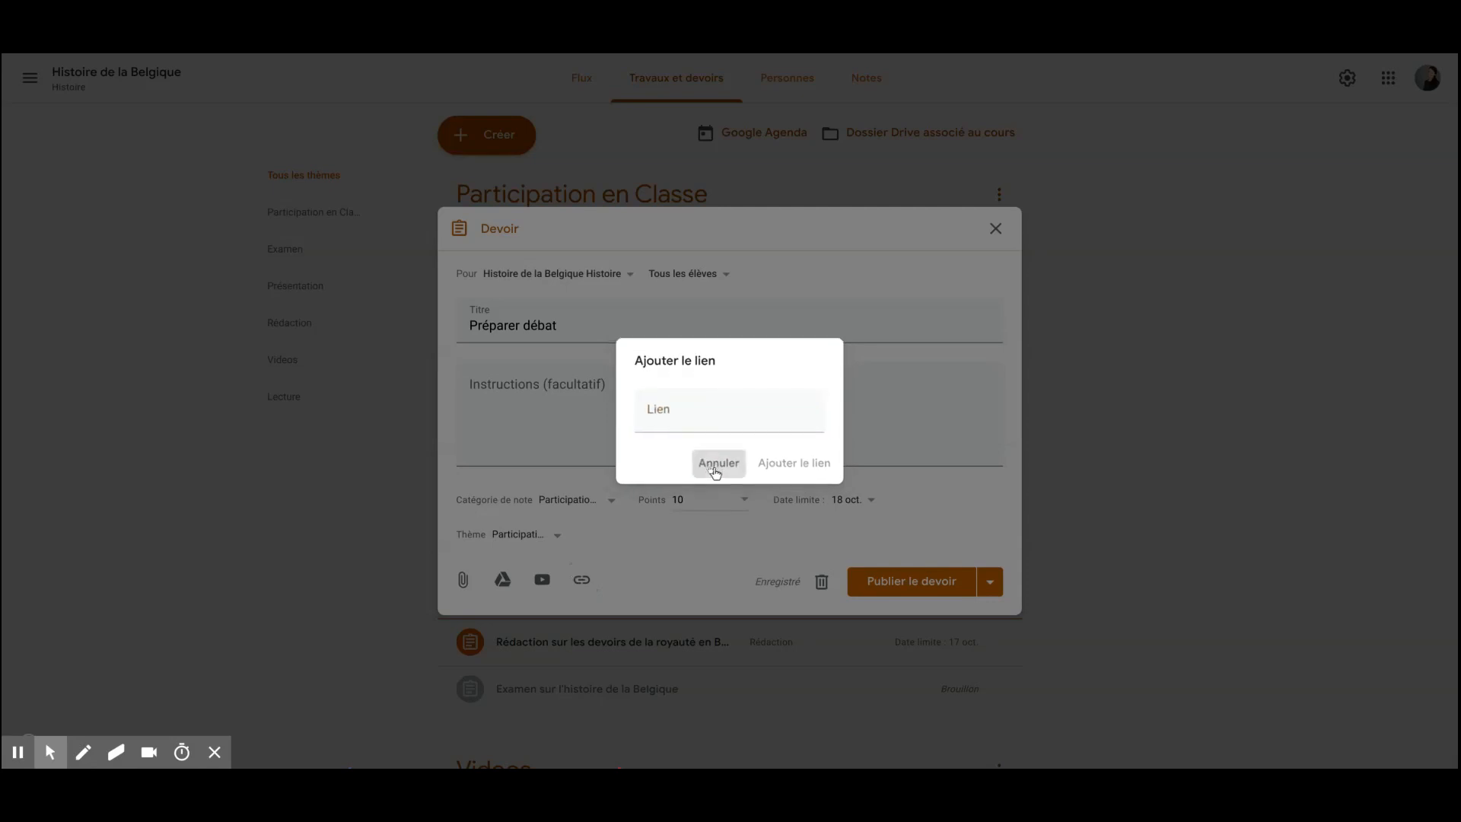
{"action": "left_click", "coordinate": [570, 395]}
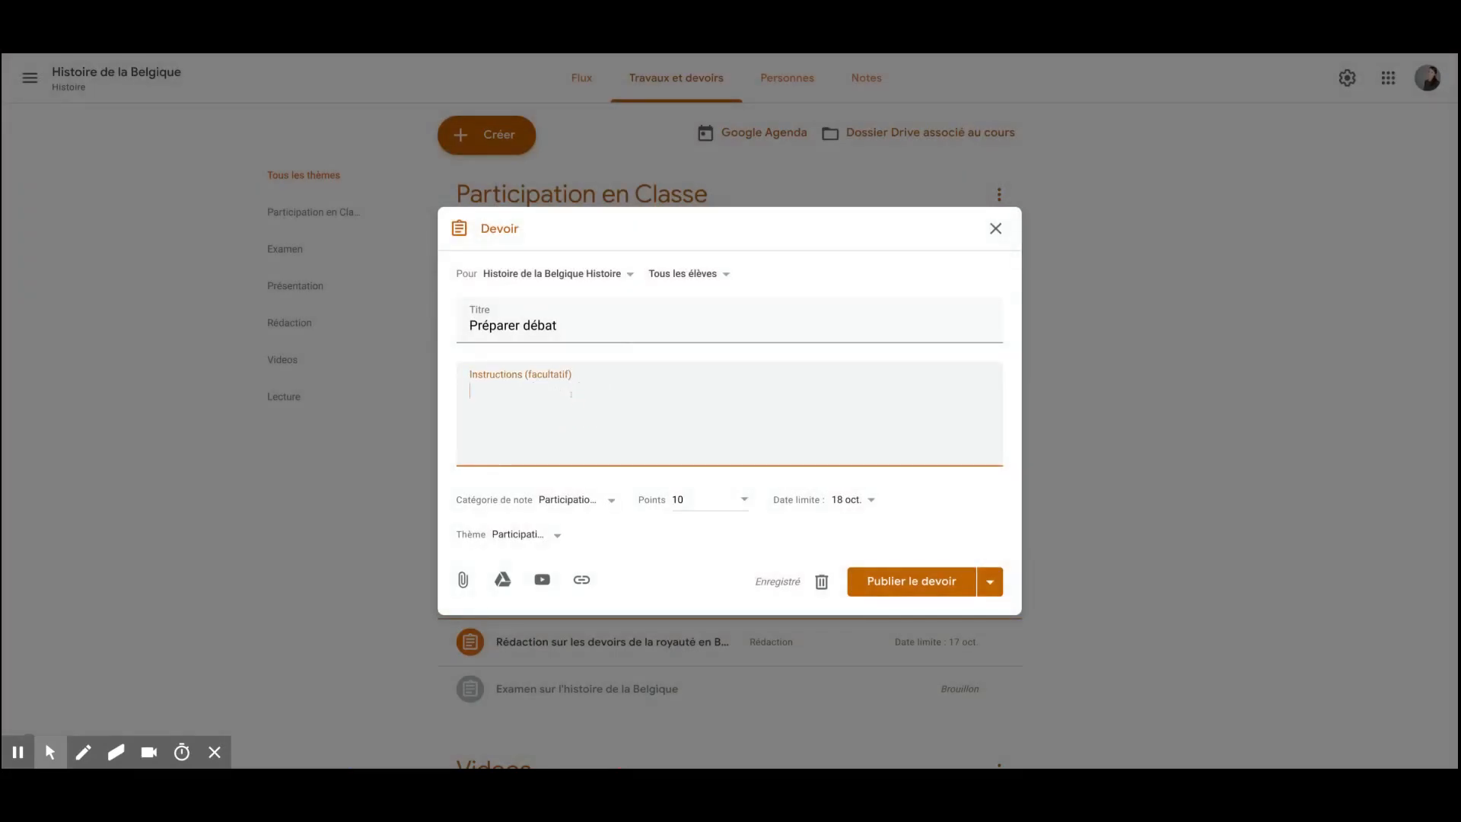
{"action": "left_click", "coordinate": [697, 273]}
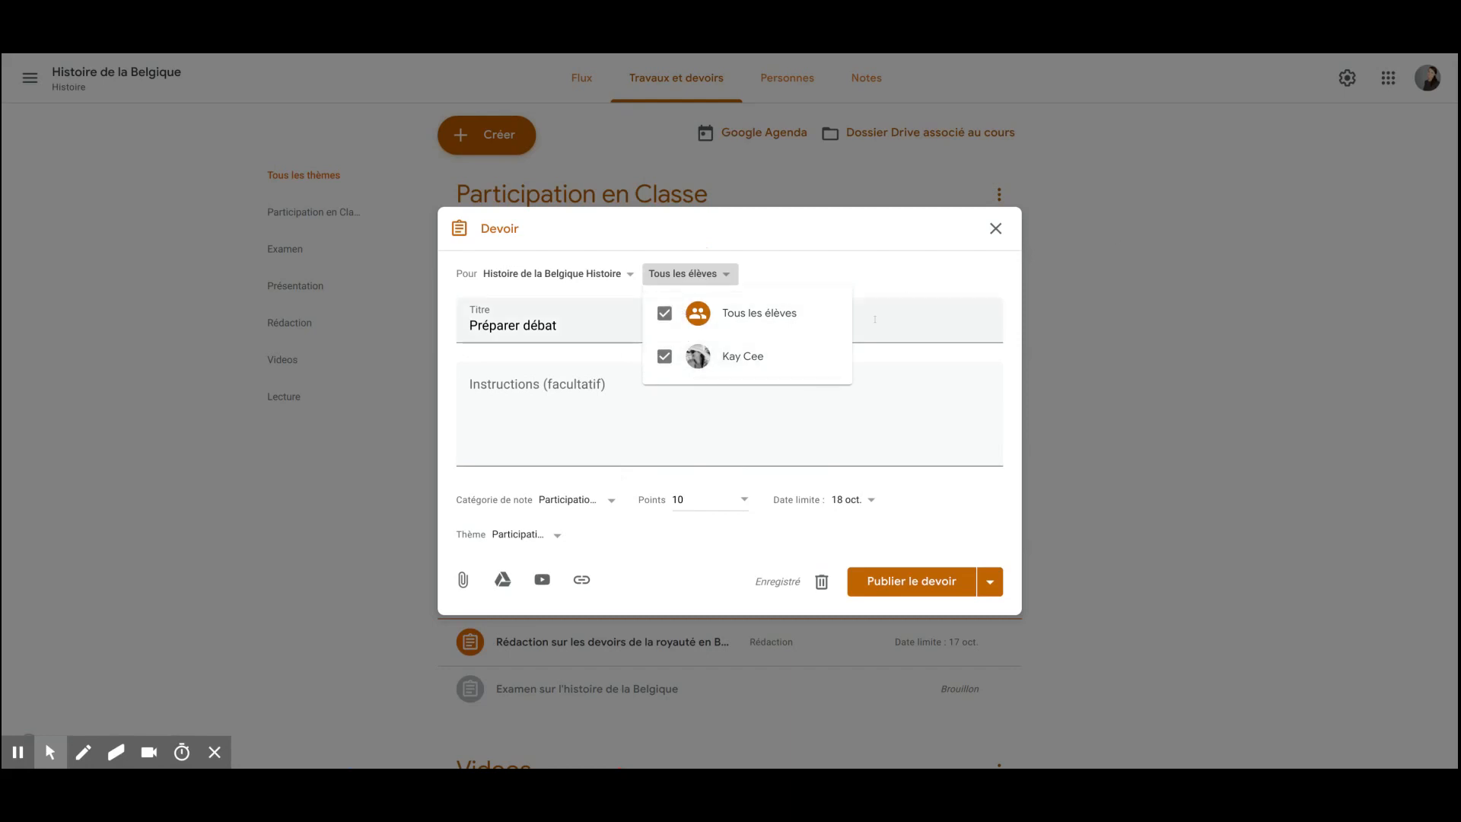
{"action": "left_click", "coordinate": [931, 281]}
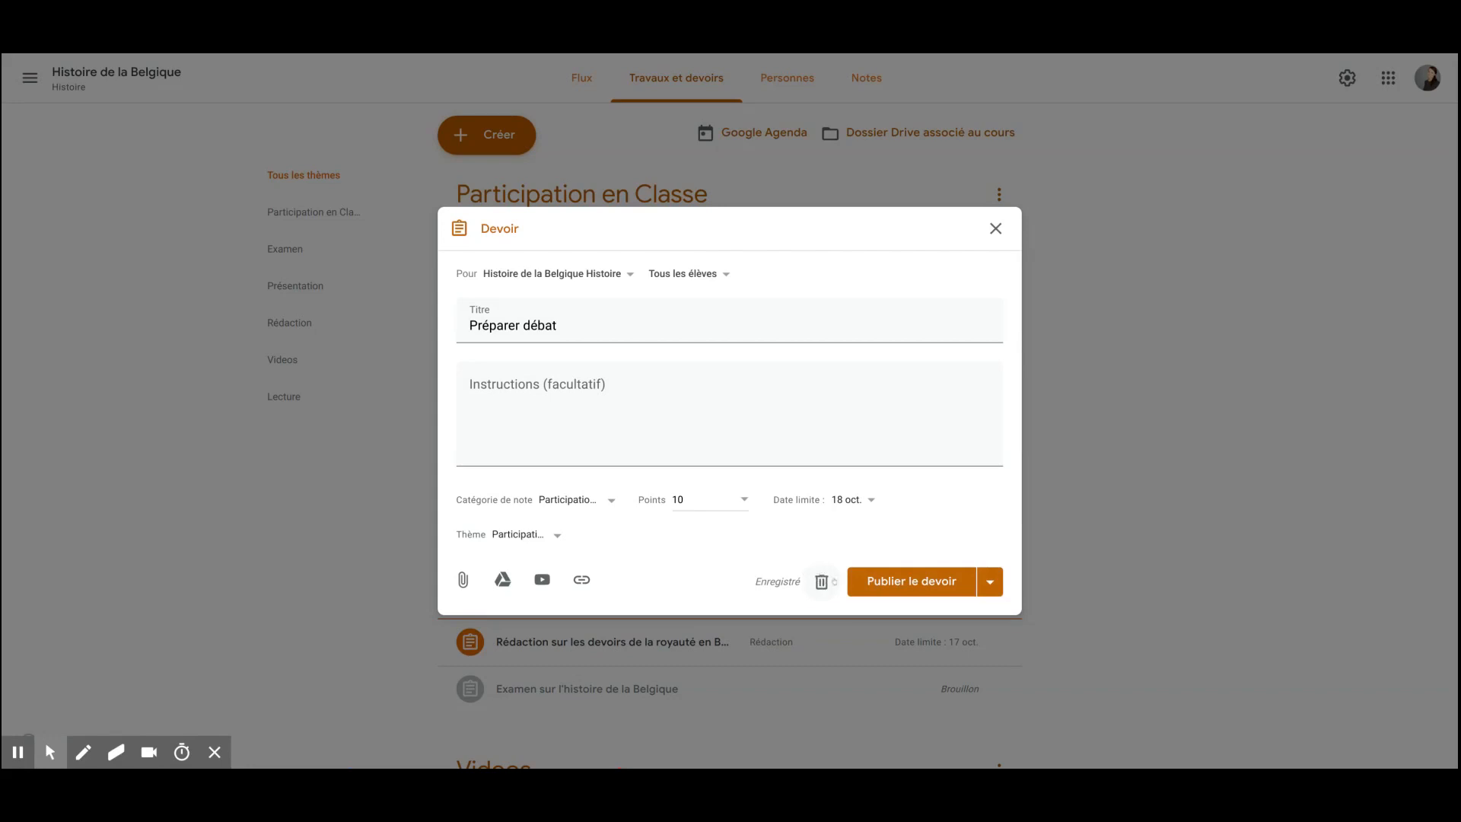
- Check the available publishing options and publish the "Préparer débat" assignment immediately to all students
{"action": "left_click", "coordinate": [988, 583]}
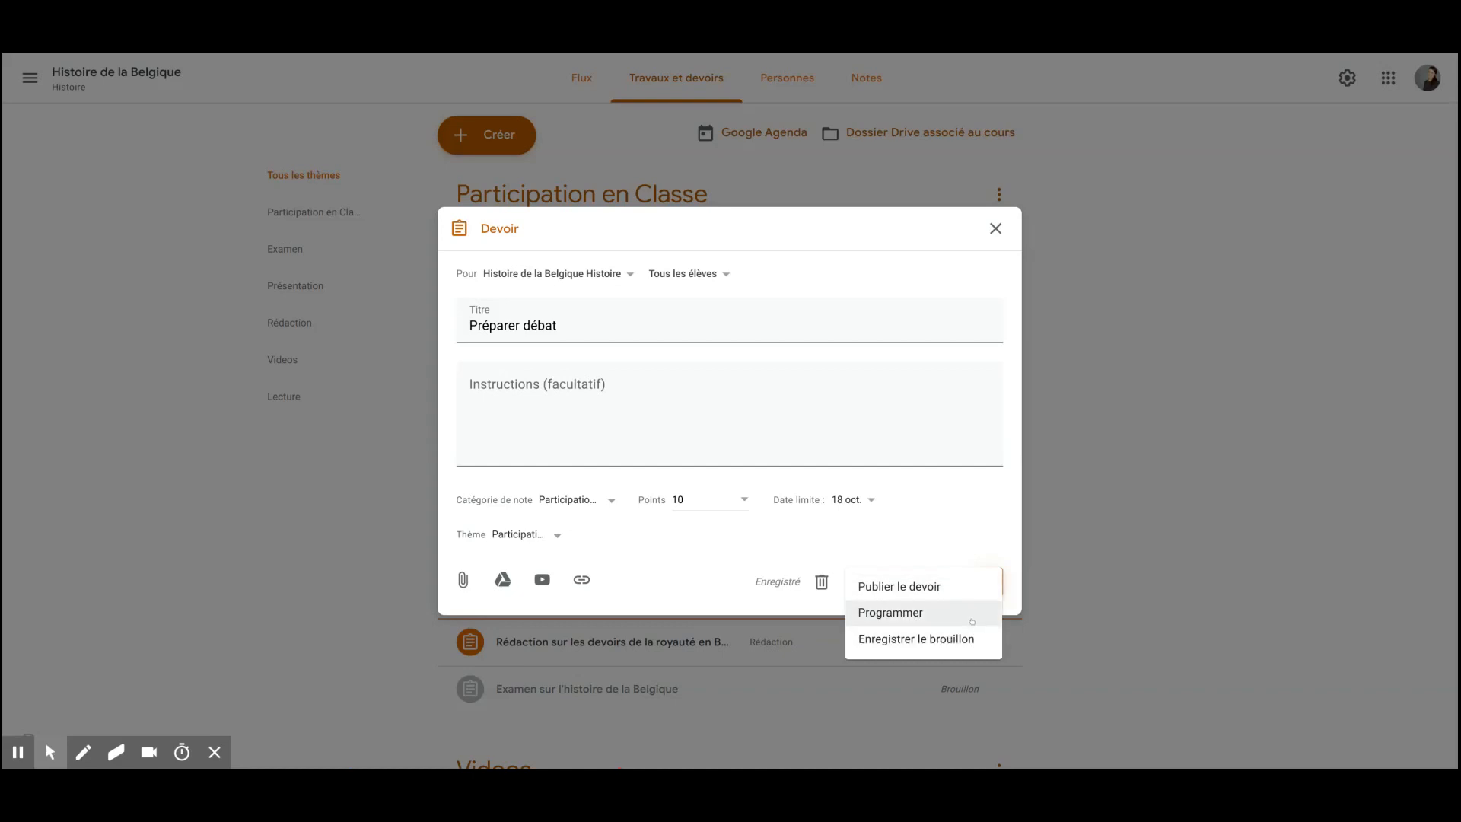
{"action": "left_click", "coordinate": [986, 517]}
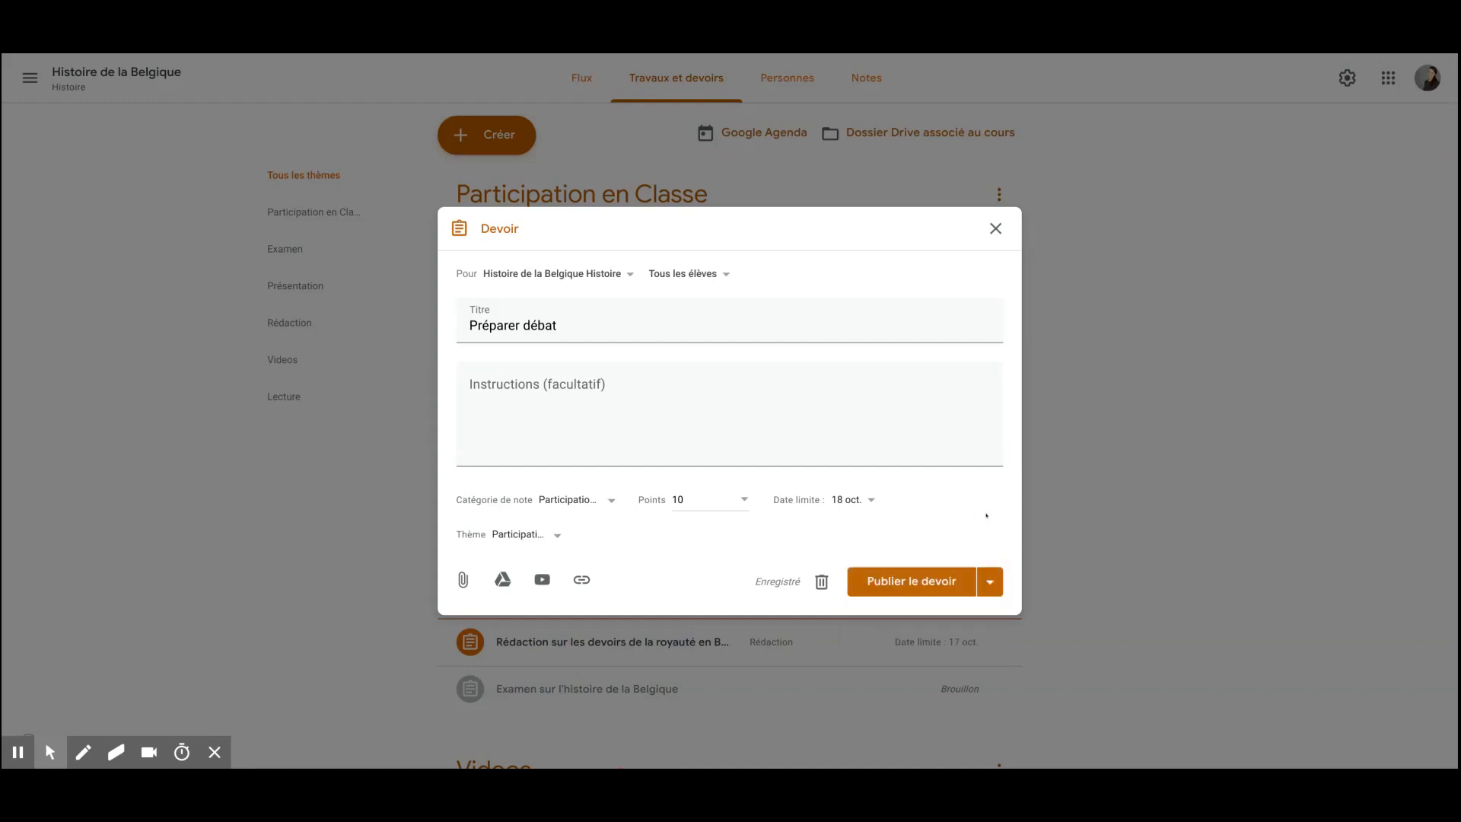
{"action": "left_click", "coordinate": [903, 586]}
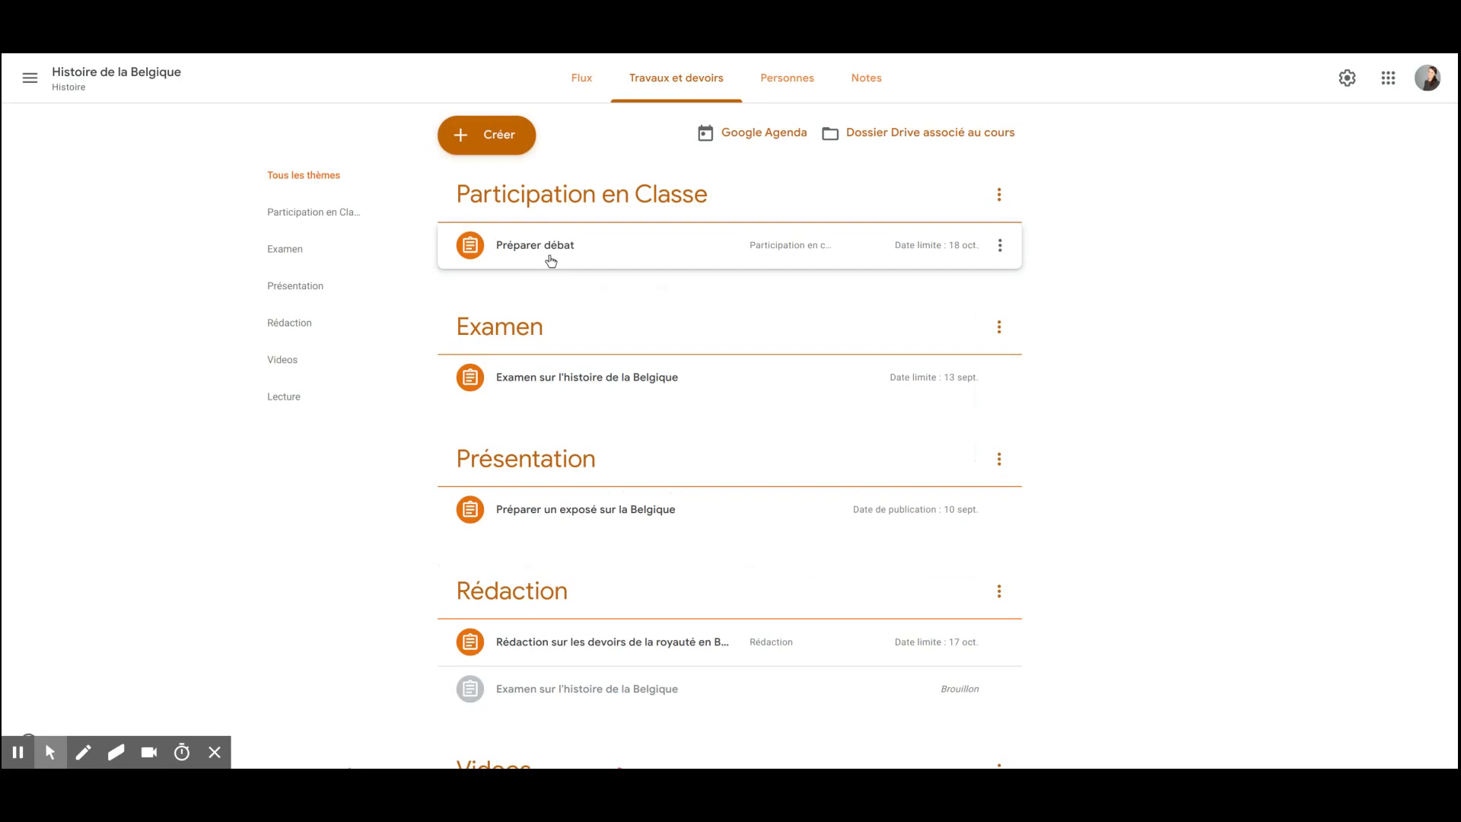
- Open a new quiz assignment, review its attached blank quiz form and grade category choices, and close it without publishing
{"action": "left_click", "coordinate": [510, 137]}
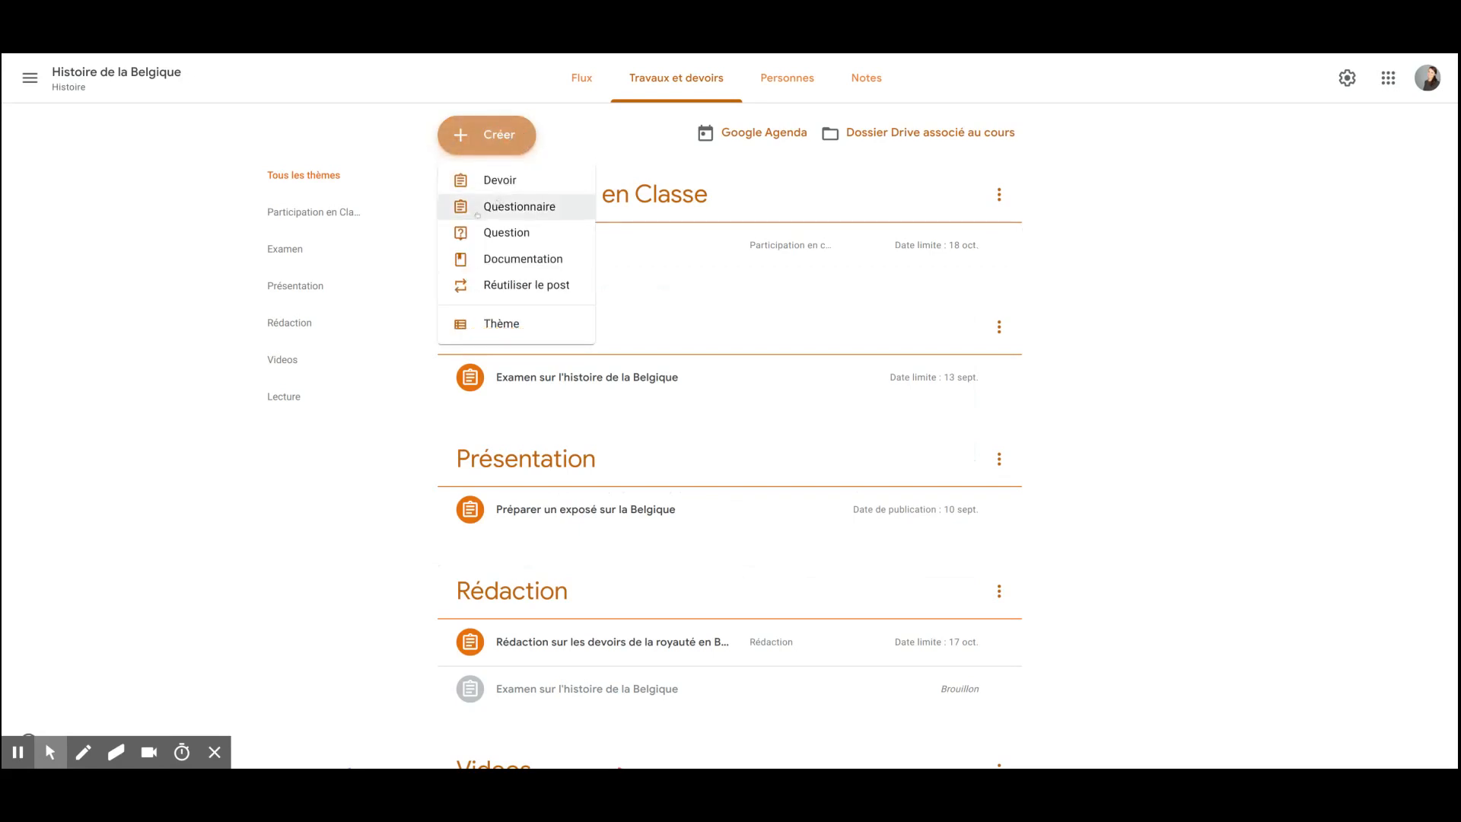
{"action": "left_click", "coordinate": [533, 206]}
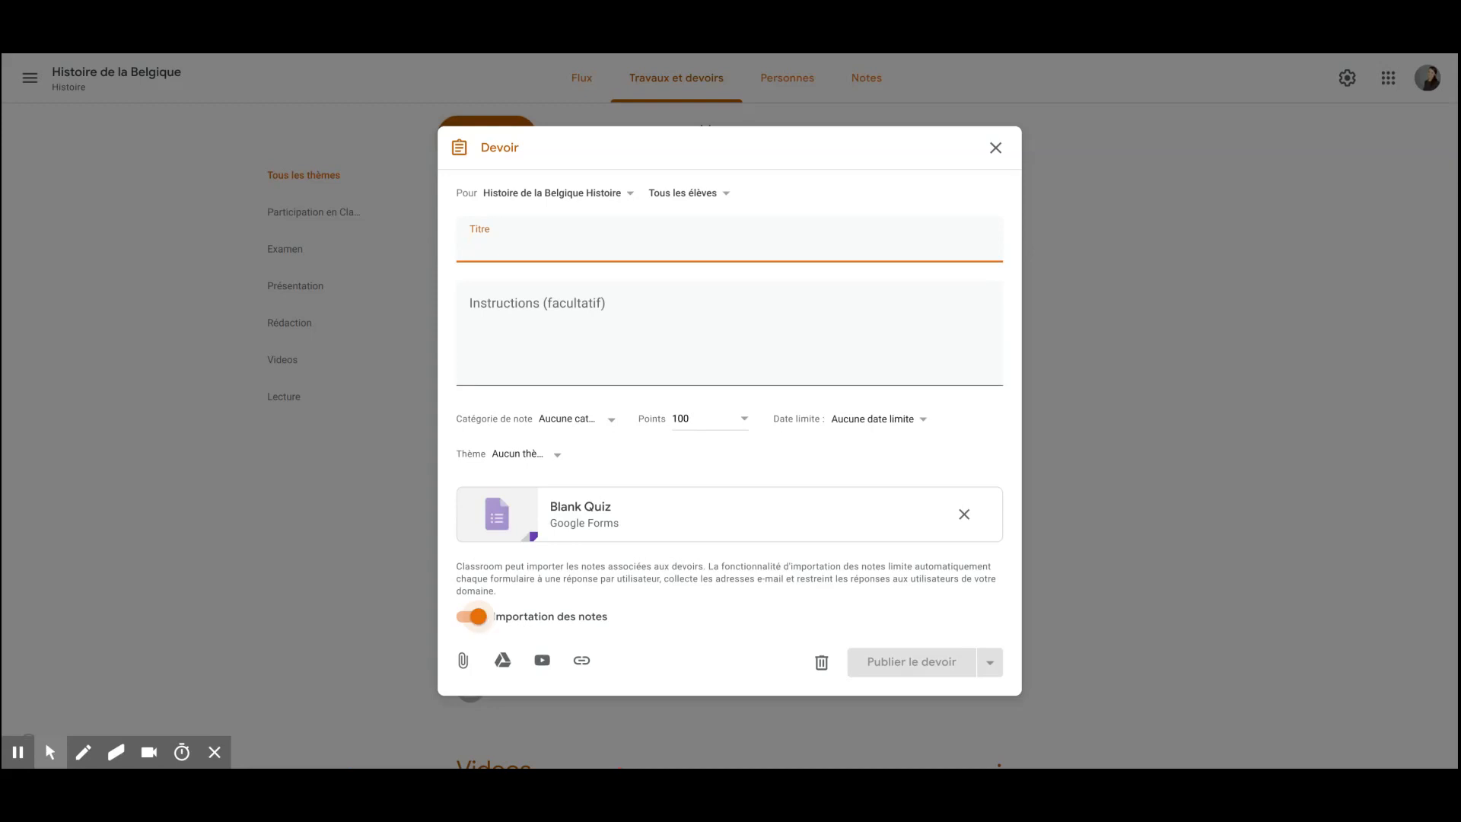
{"action": "left_click", "coordinate": [551, 423]}
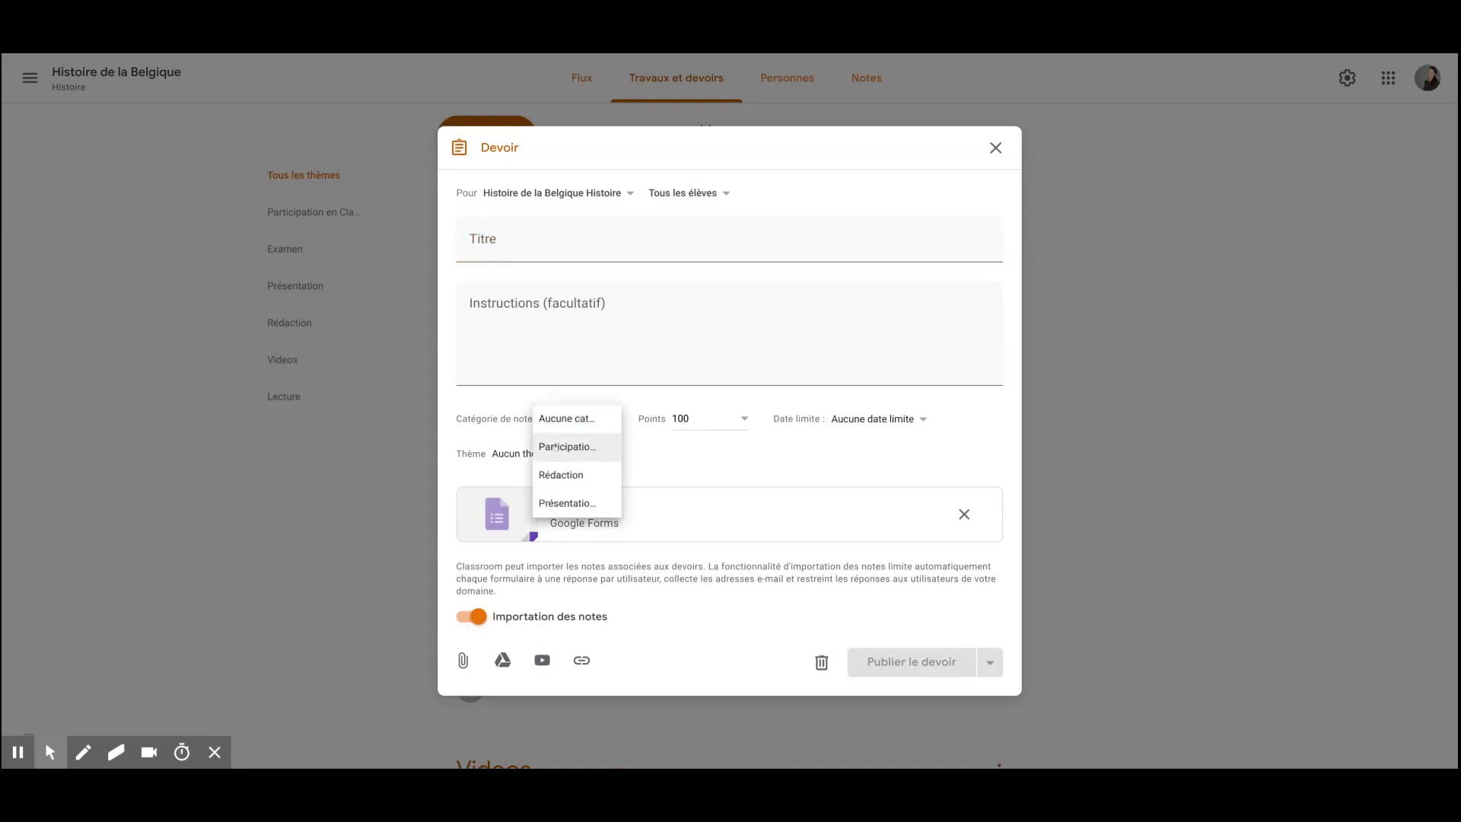
{"action": "left_click", "coordinate": [457, 413]}
{"action": "left_click_drag", "start_coordinate": [479, 415], "coordinate": [555, 414]}
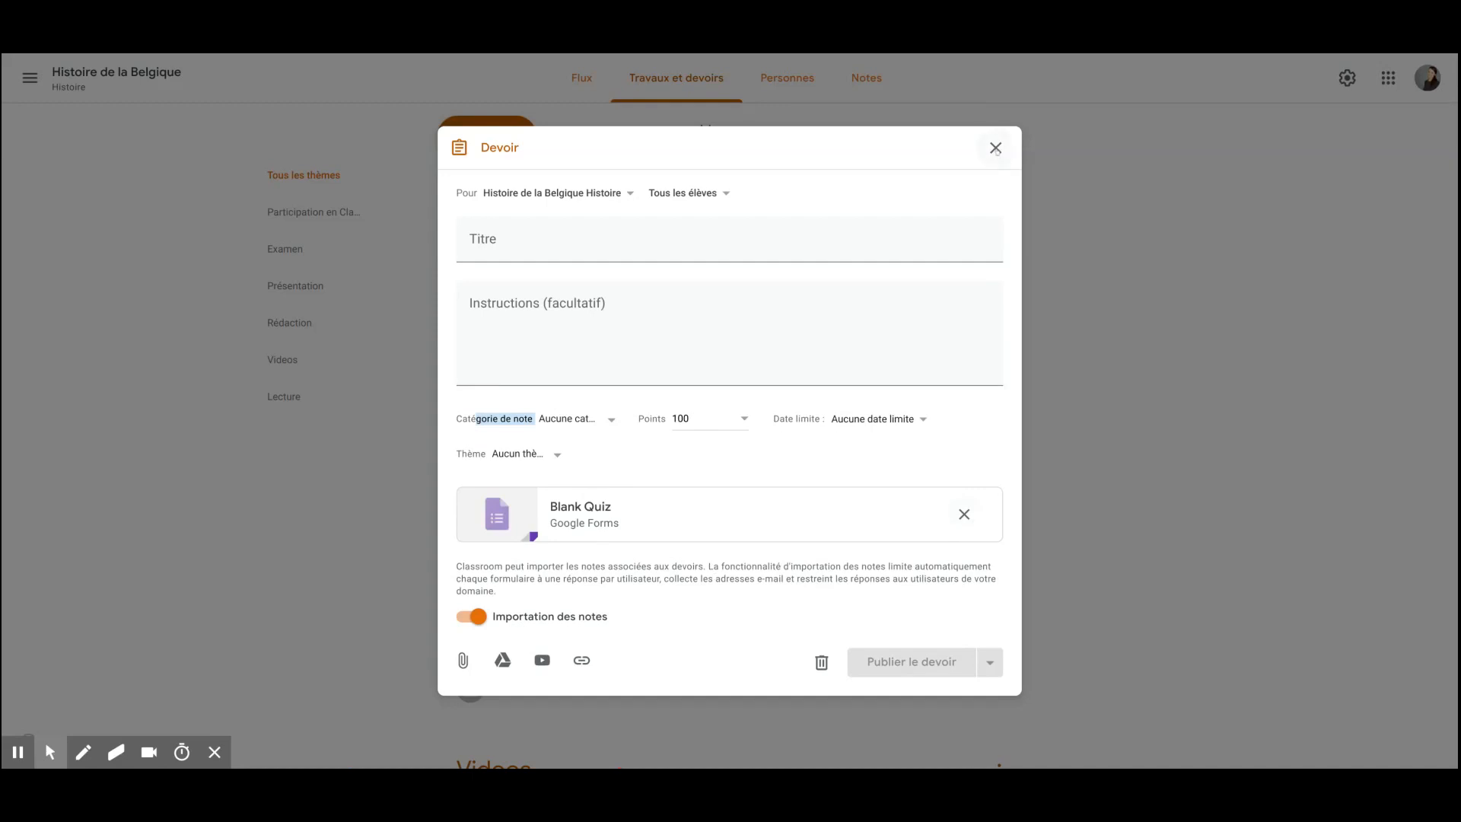
{"action": "left_click", "coordinate": [996, 149]}
- Start a new question with the multiple-choice answer type and stop students from seeing the class summary
{"action": "left_click", "coordinate": [488, 134]}
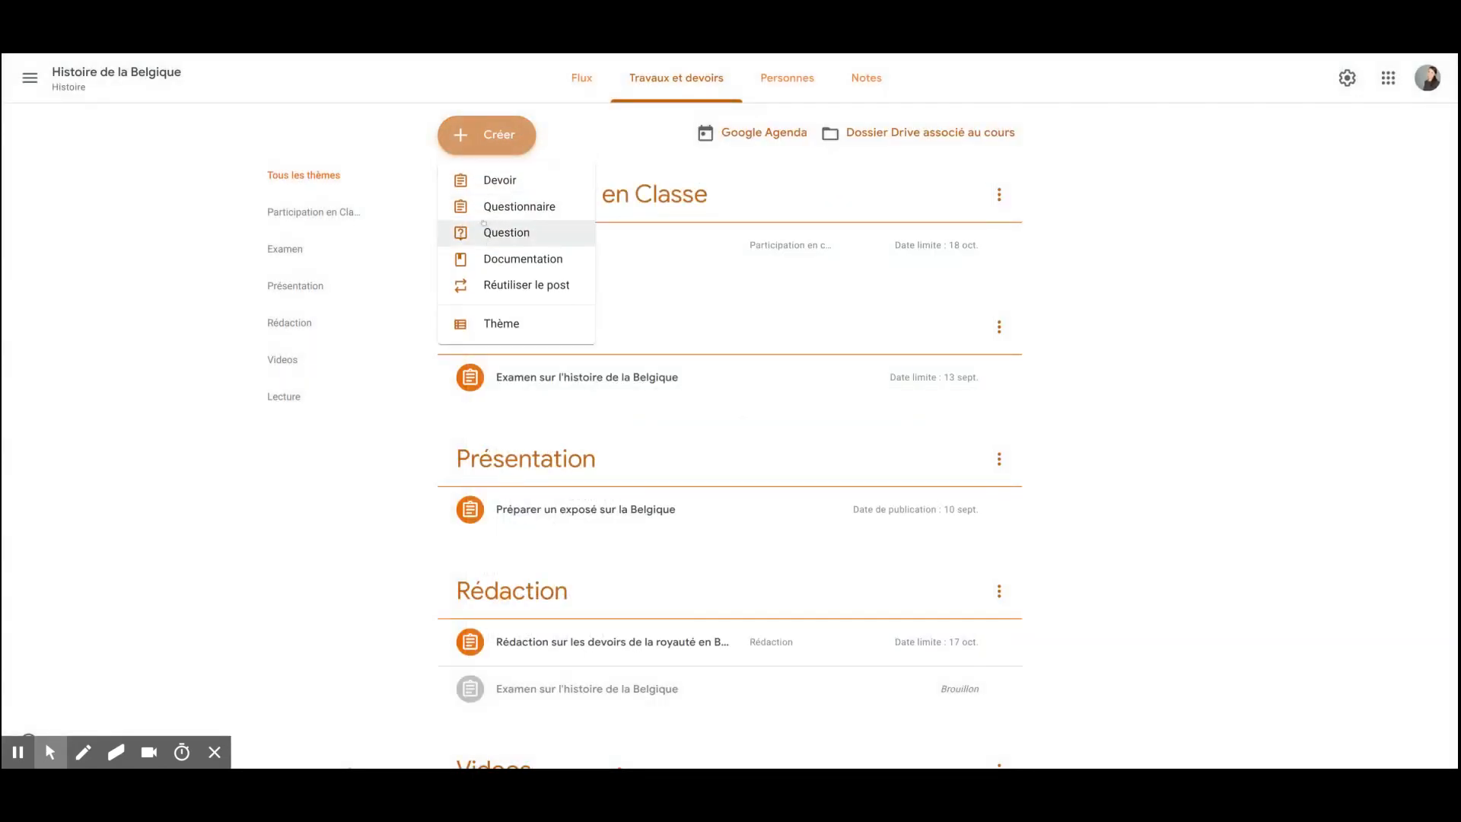
{"action": "left_click", "coordinate": [507, 234]}
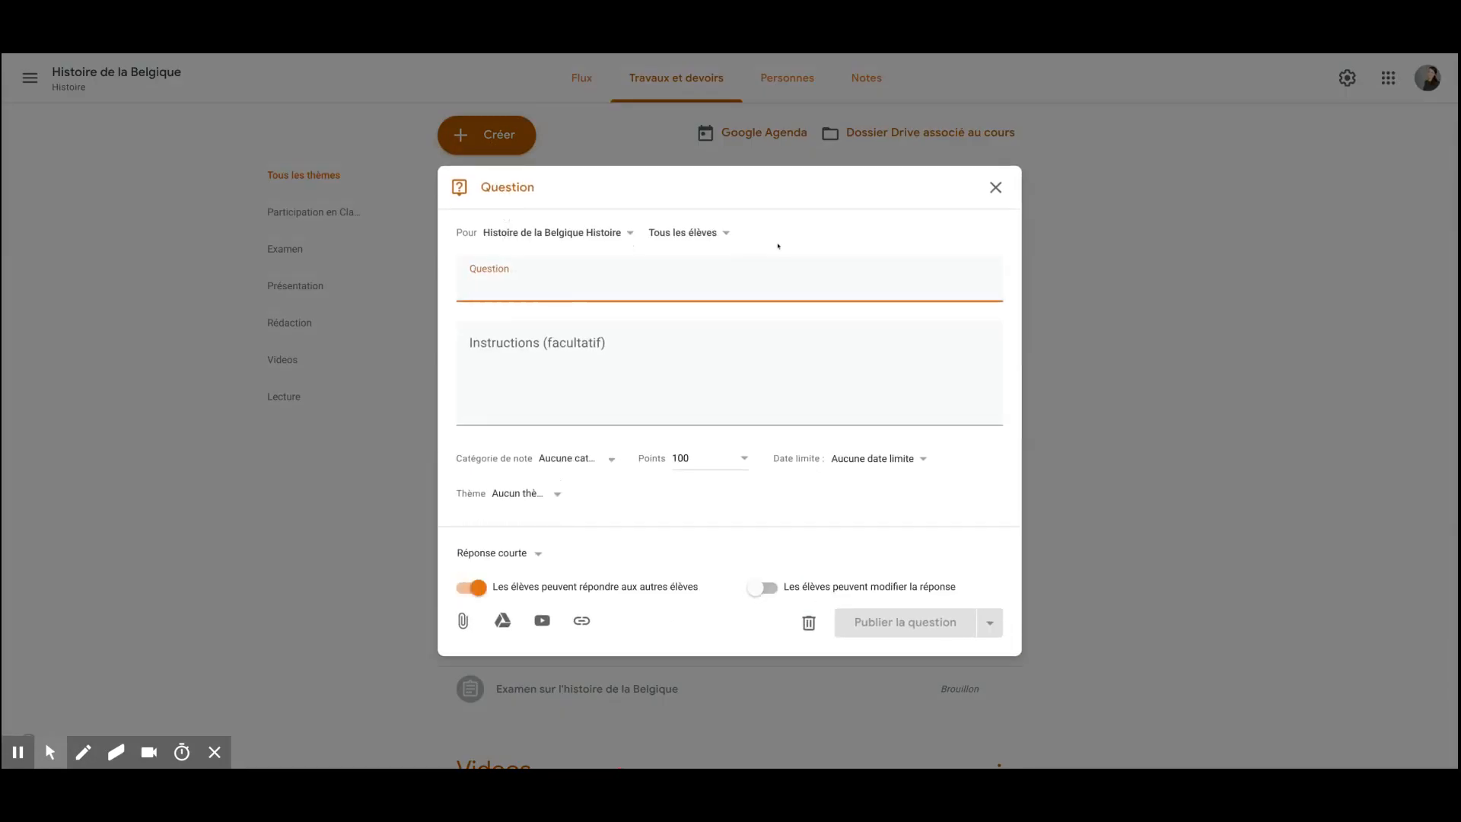
{"action": "left_click", "coordinate": [533, 555]}
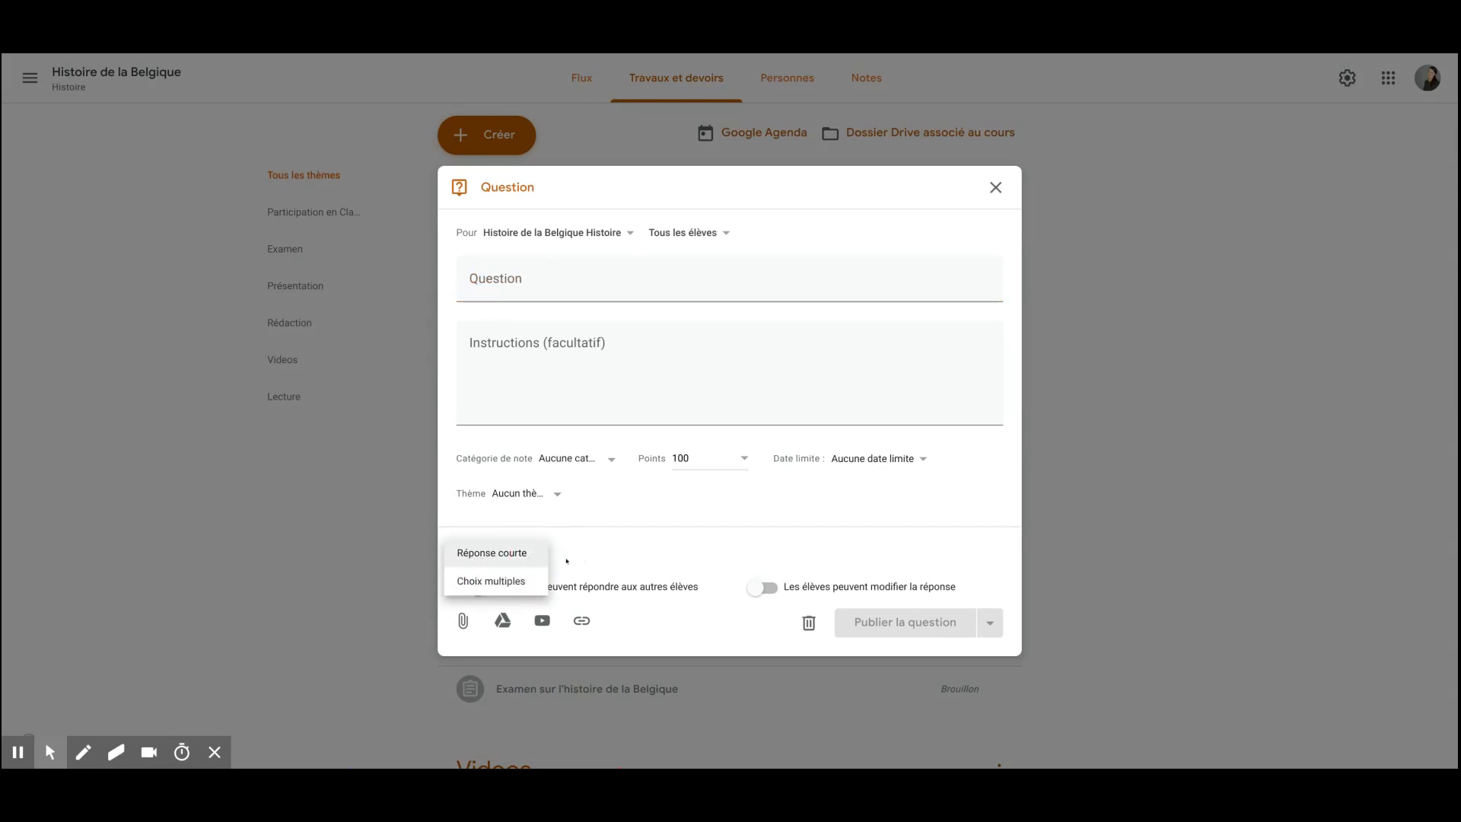
{"action": "left_click", "coordinate": [483, 582]}
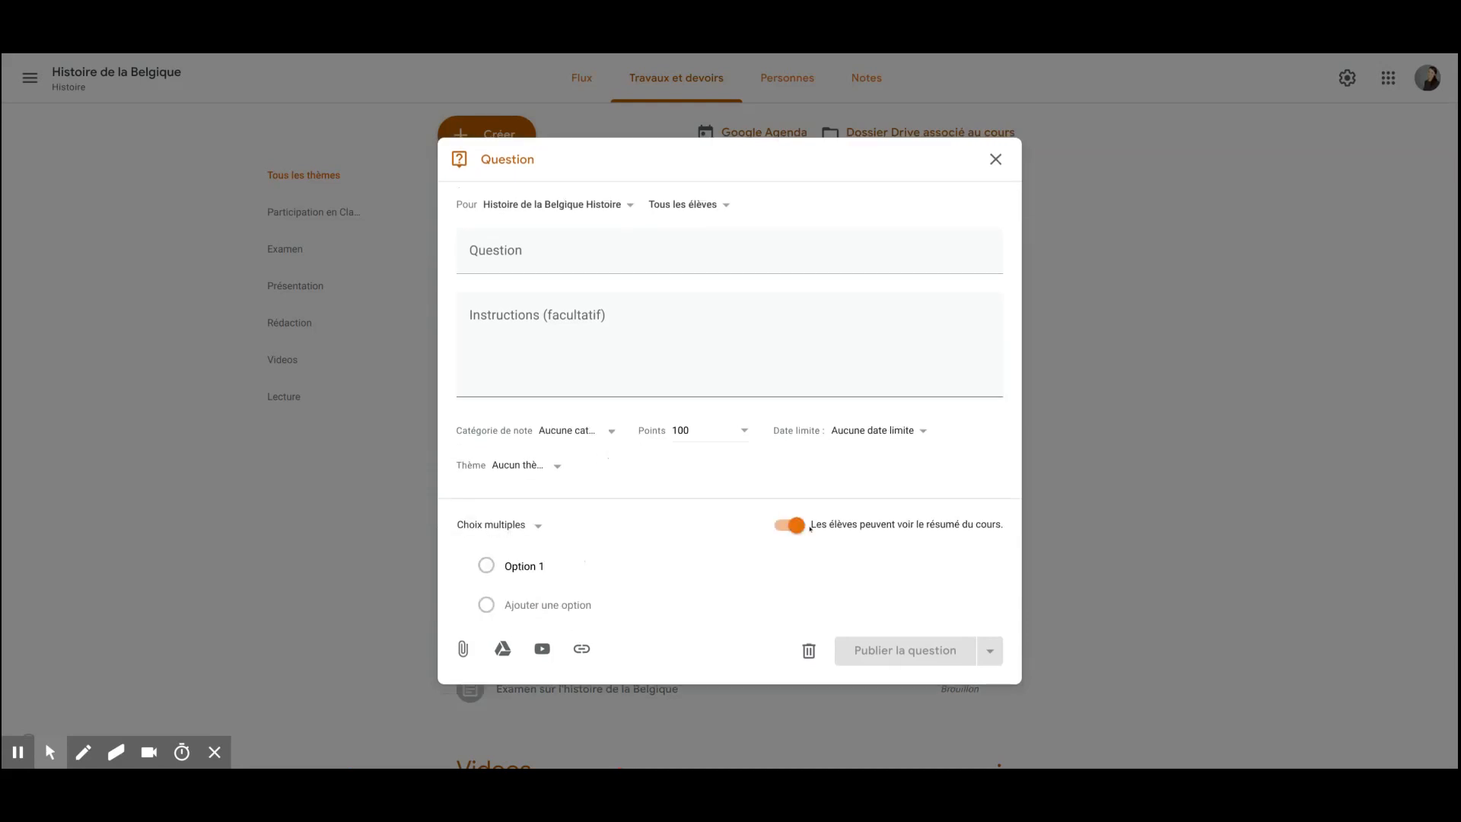
{"action": "left_click_drag", "start_coordinate": [990, 525], "coordinate": [791, 525]}
- Switch the question to "Réponse courte" with student answer editing allowed, and close it without publishing
{"action": "left_click", "coordinate": [537, 525]}
{"action": "left_click", "coordinate": [503, 492]}
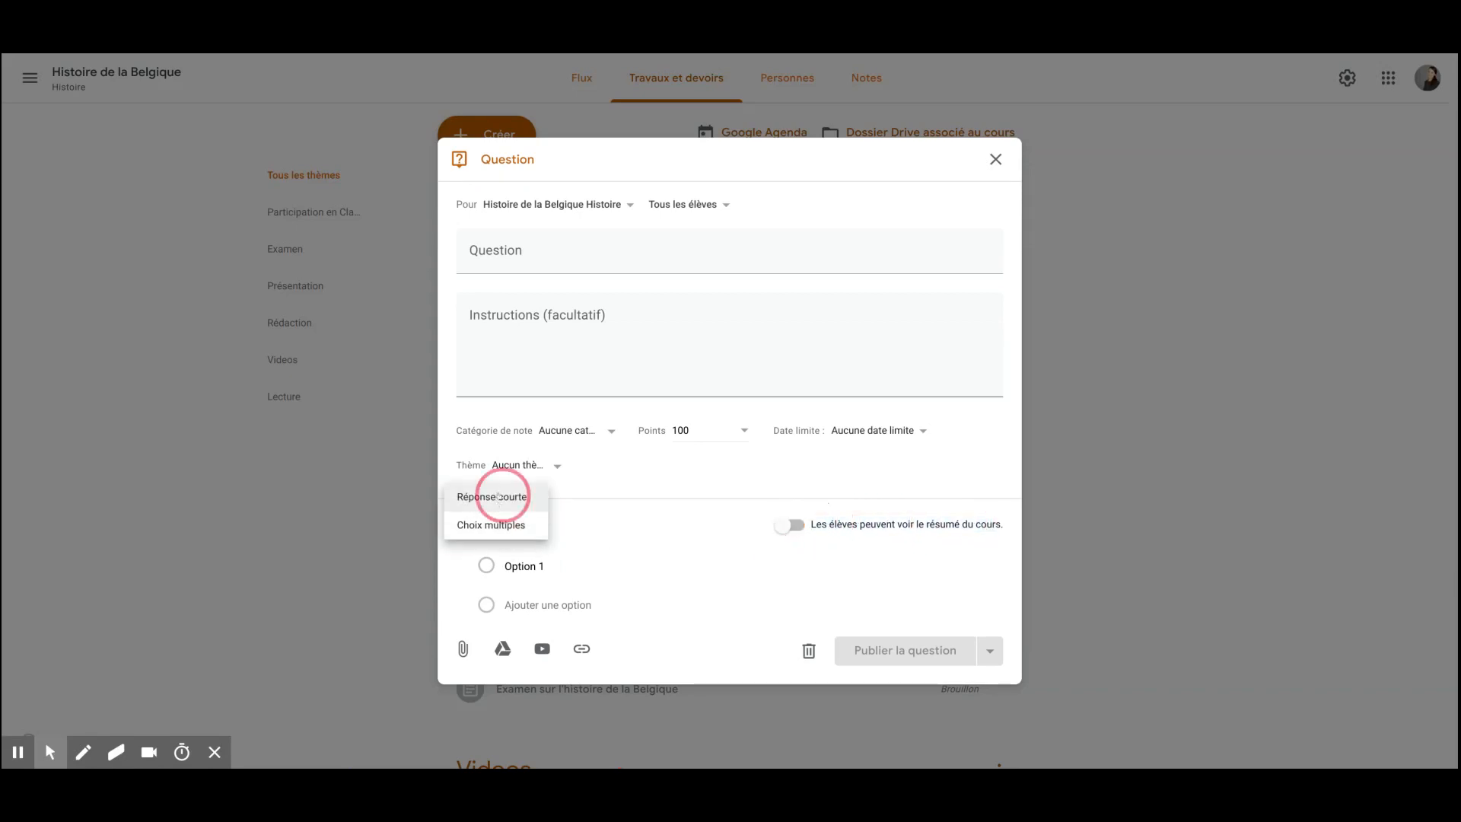
{"action": "left_click_drag", "start_coordinate": [498, 584], "coordinate": [739, 587]}
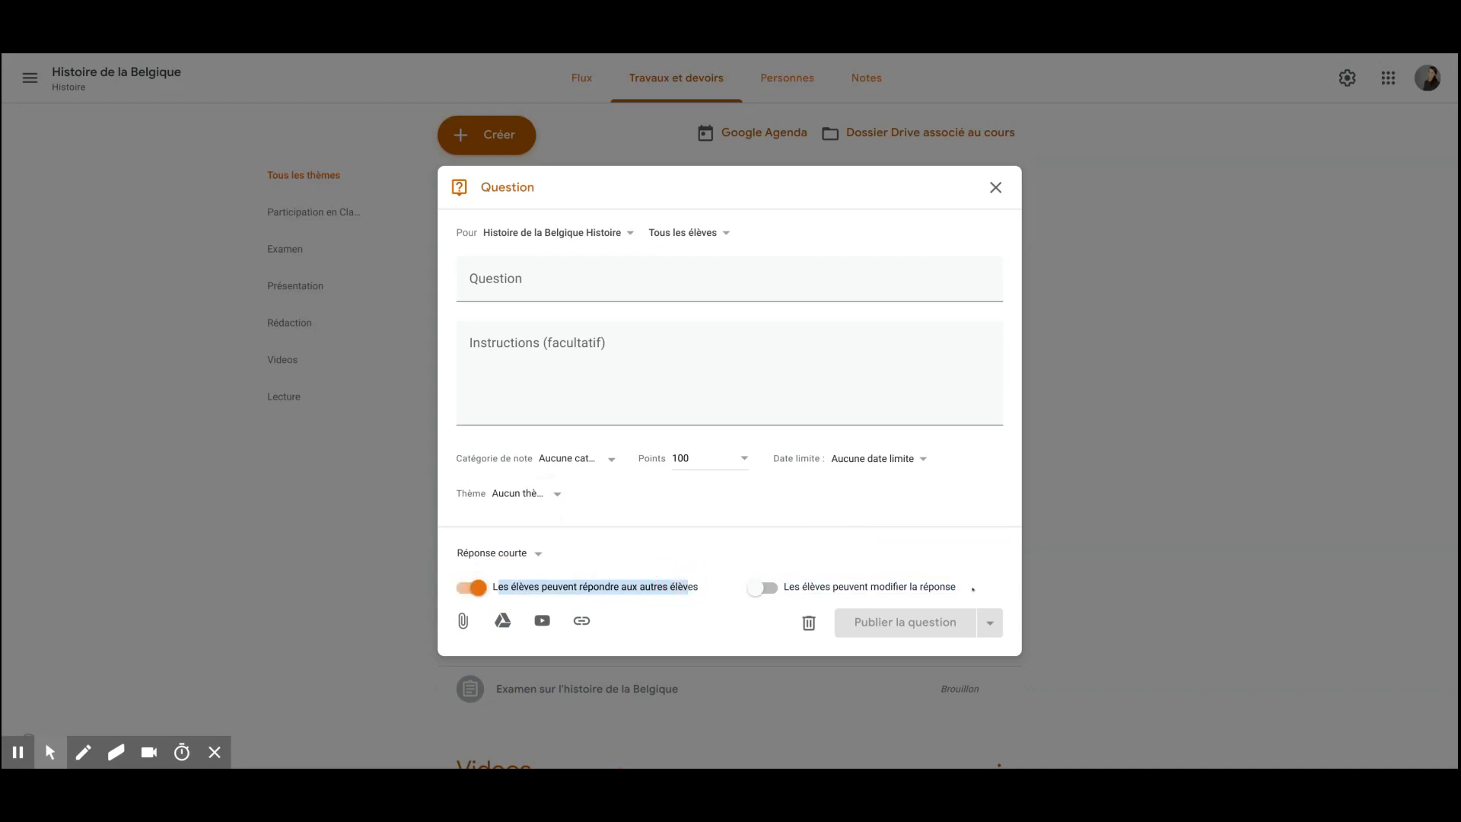
{"action": "left_click_drag", "start_coordinate": [972, 589], "coordinate": [747, 596]}
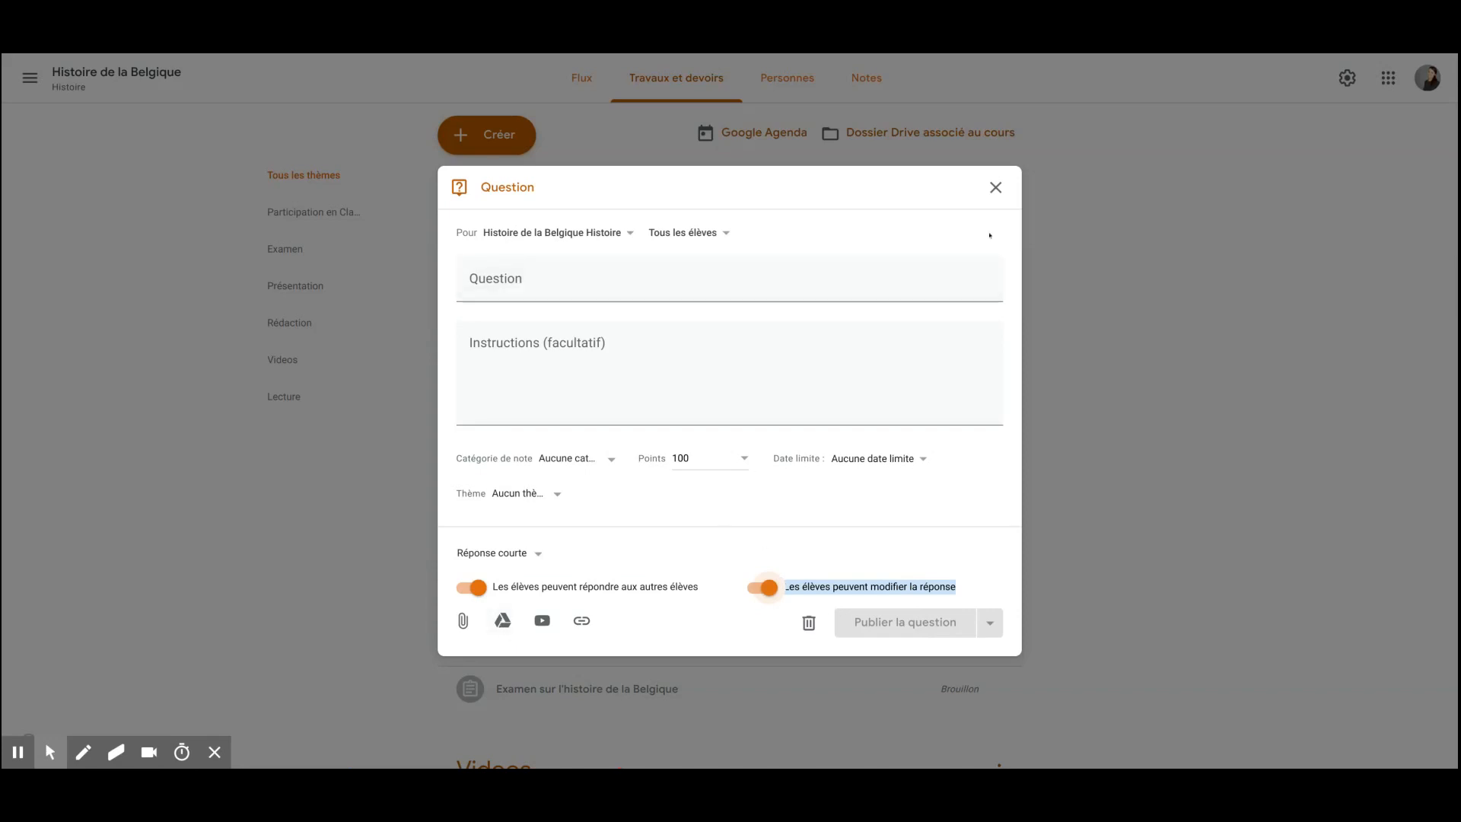
{"action": "left_click", "coordinate": [995, 188]}
- Open a new "Documentation" post to review its title, description, theme and attachment options, and close it
{"action": "left_click", "coordinate": [487, 135]}
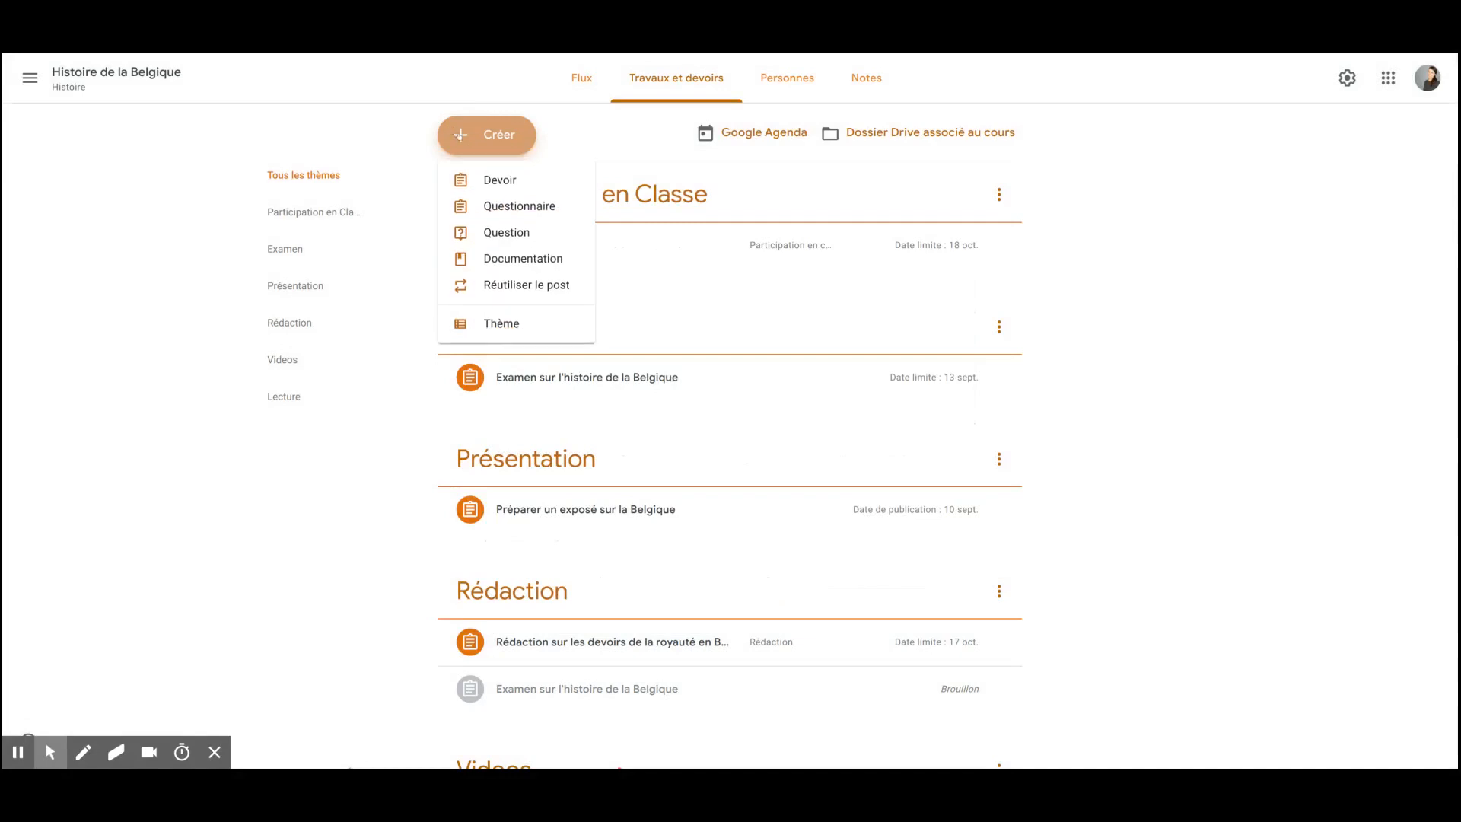
{"action": "left_click", "coordinate": [503, 259]}
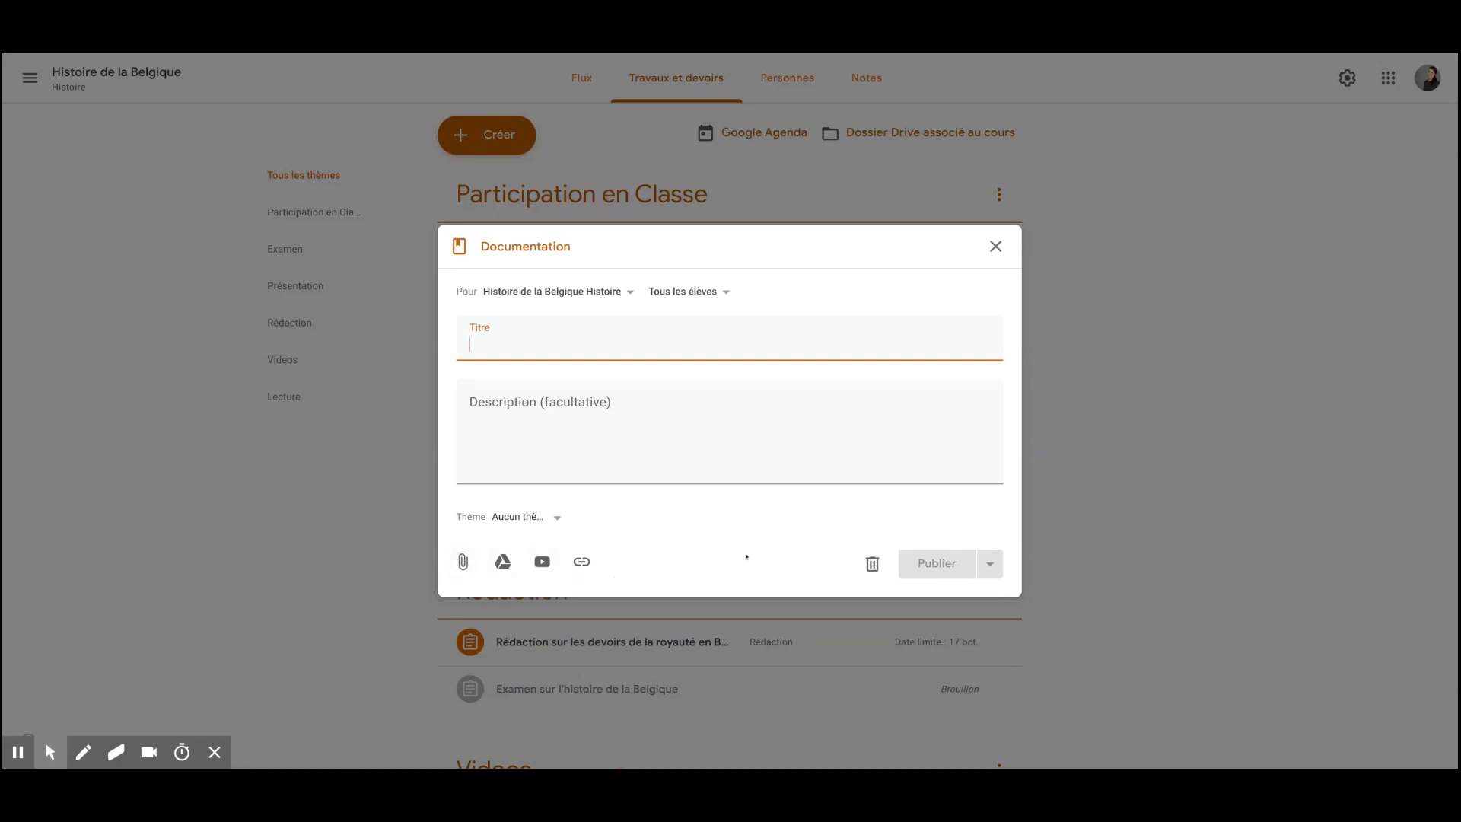
{"action": "left_click", "coordinate": [995, 246]}
- Reuse the existing "Préparer débat" post from the Histoire de la Belgique class and leave the copy as an unpublished draft
{"action": "left_click", "coordinate": [491, 135]}
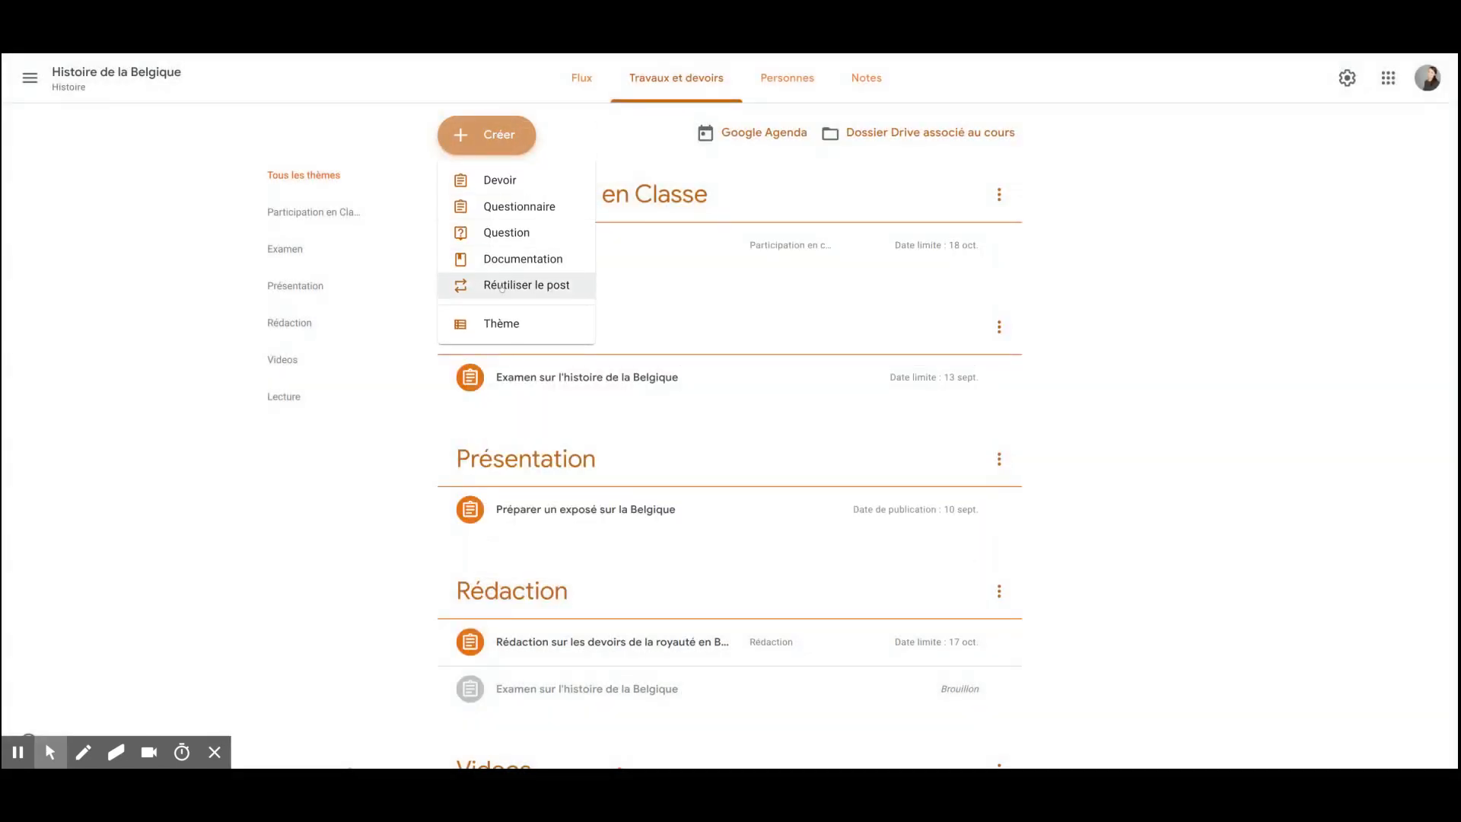
{"action": "left_click", "coordinate": [537, 283]}
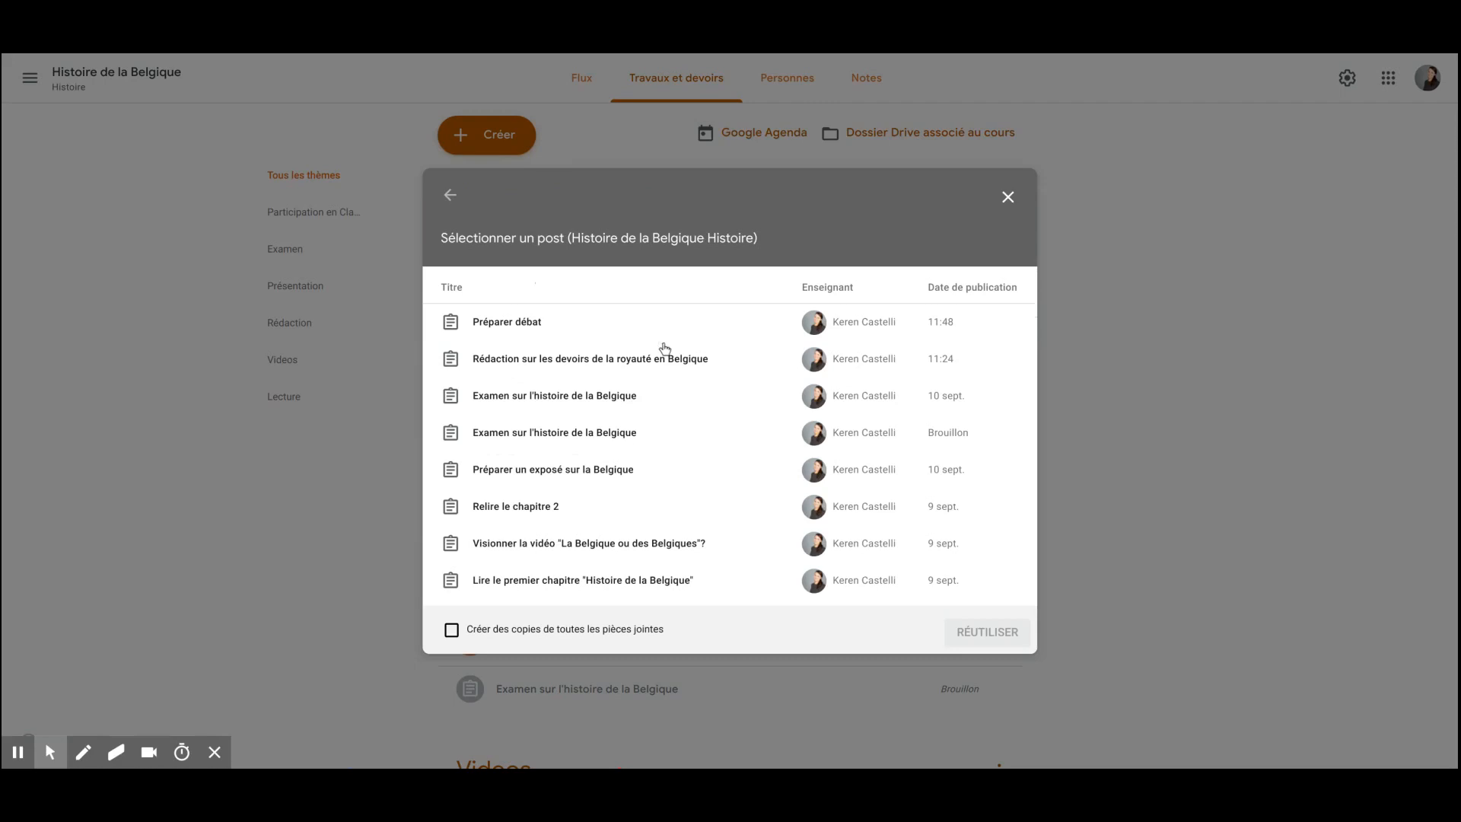
{"action": "scroll", "coordinate": [664, 349], "scroll_direction": "down", "scroll_amount": 3}
{"action": "scroll", "coordinate": [662, 346], "scroll_direction": "up", "scroll_amount": 2}
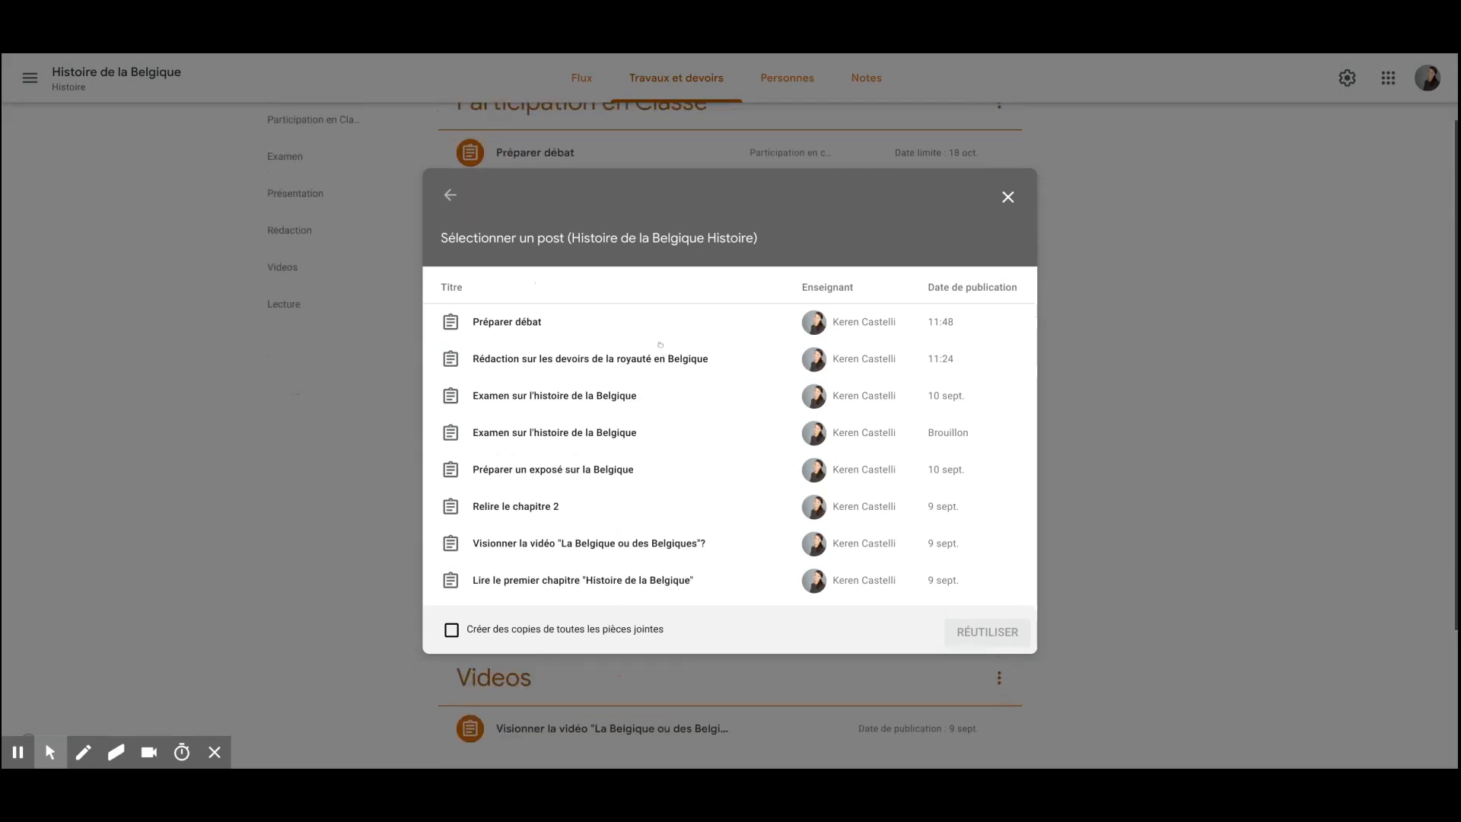
{"action": "scroll", "coordinate": [660, 344], "scroll_direction": "up", "scroll_amount": 1}
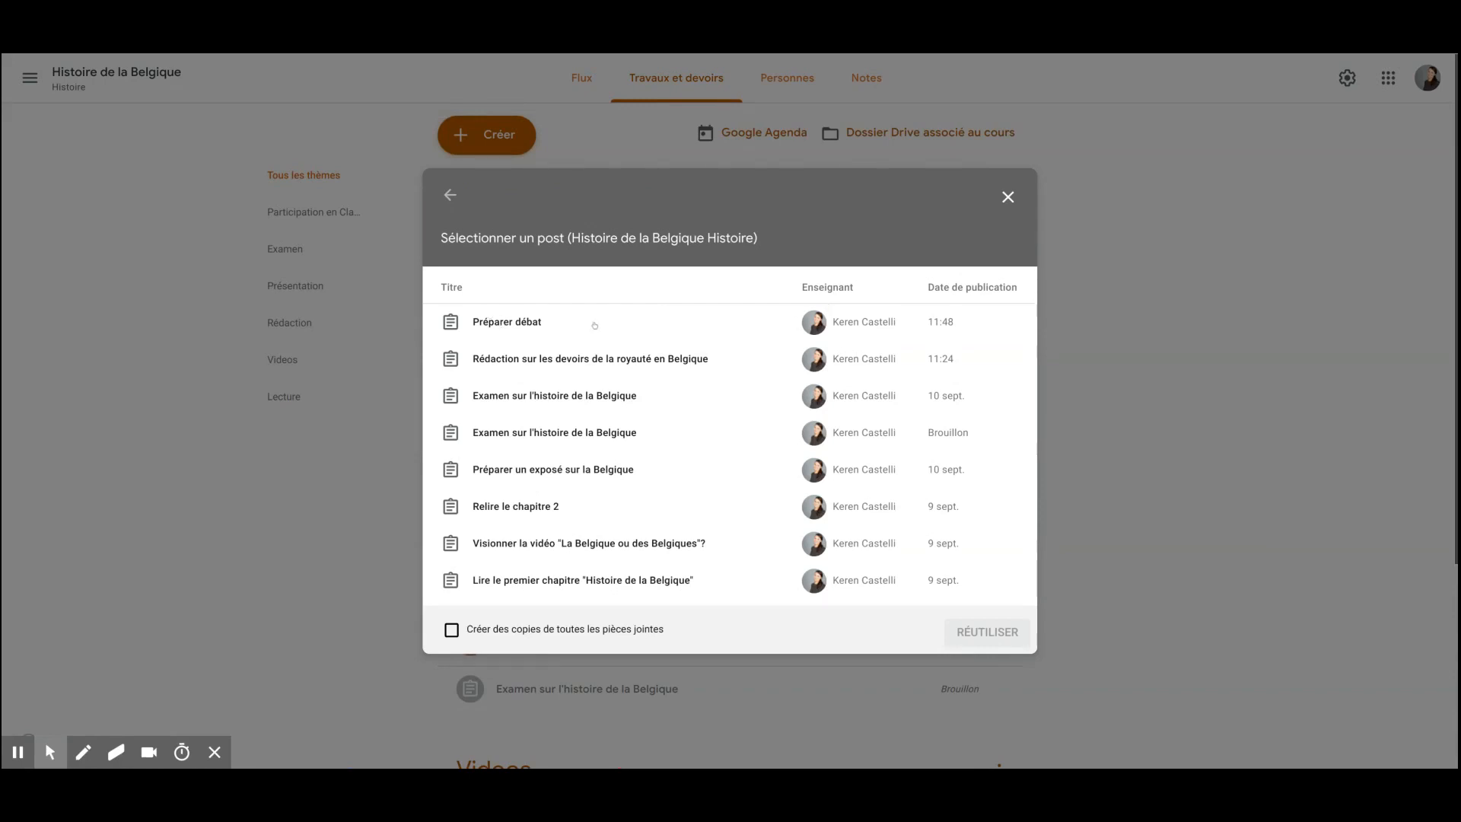
{"action": "left_click", "coordinate": [553, 322]}
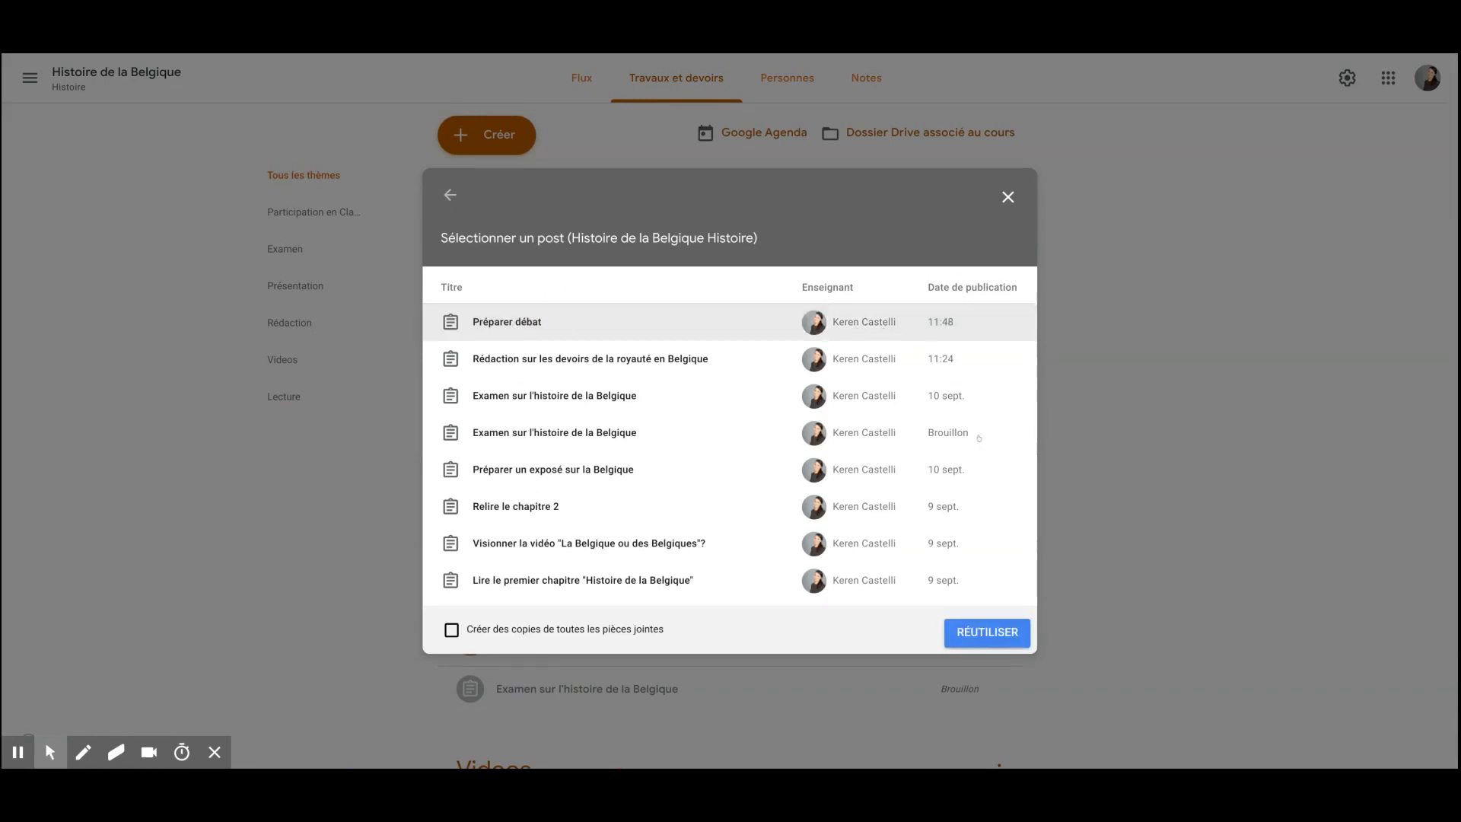
{"action": "left_click", "coordinate": [974, 632]}
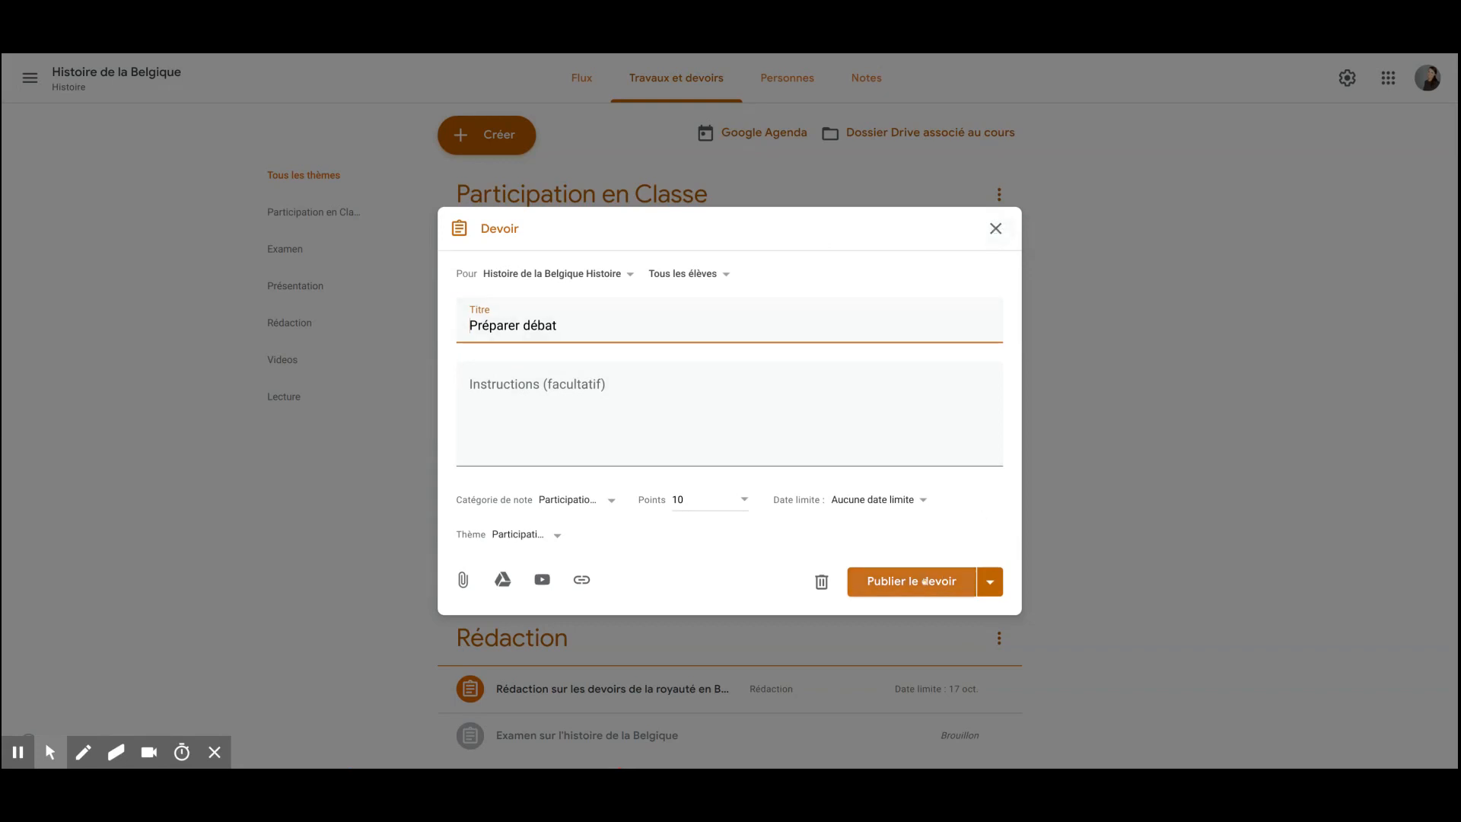
{"action": "left_click", "coordinate": [995, 228]}
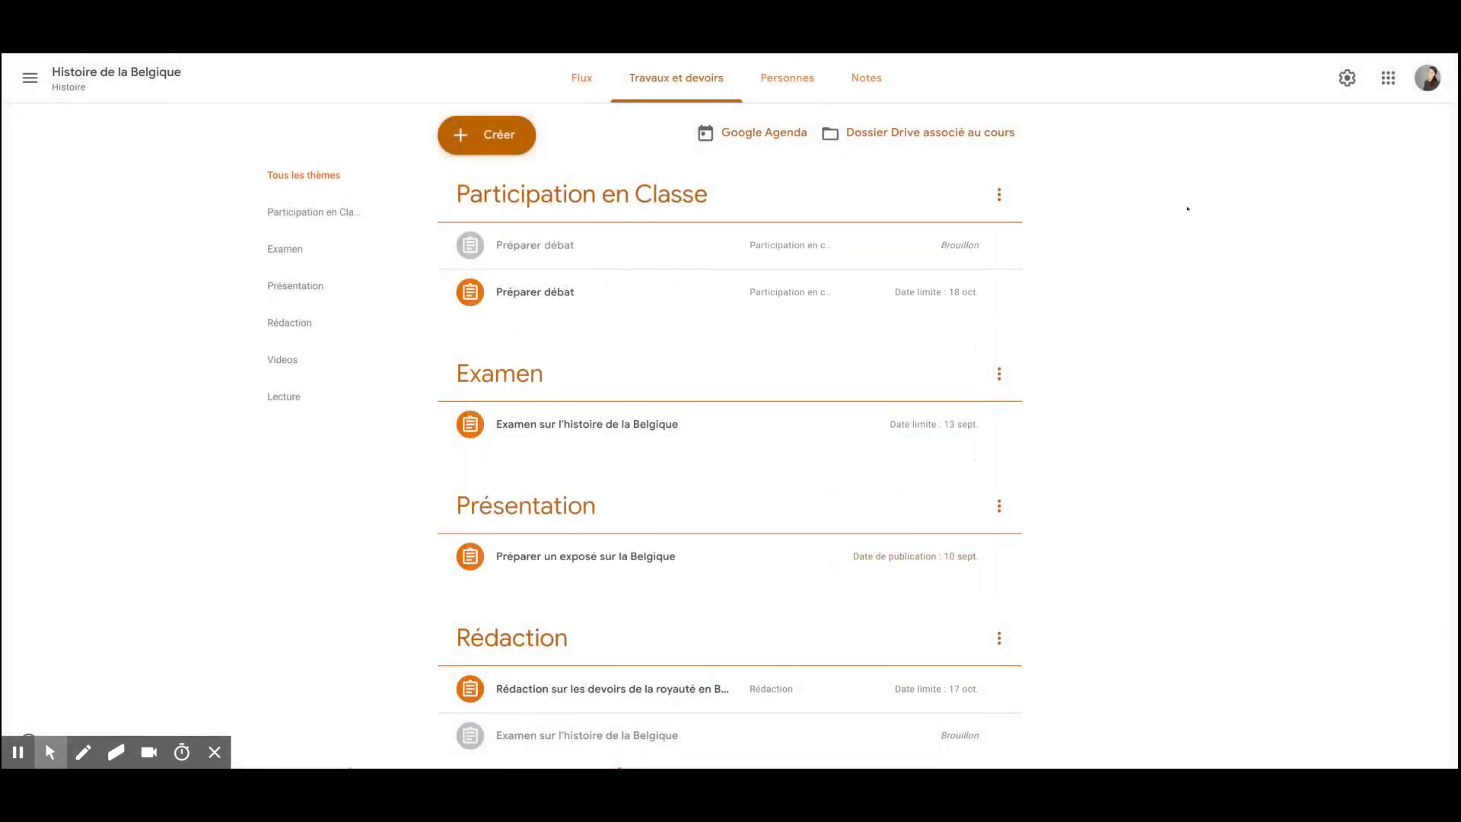